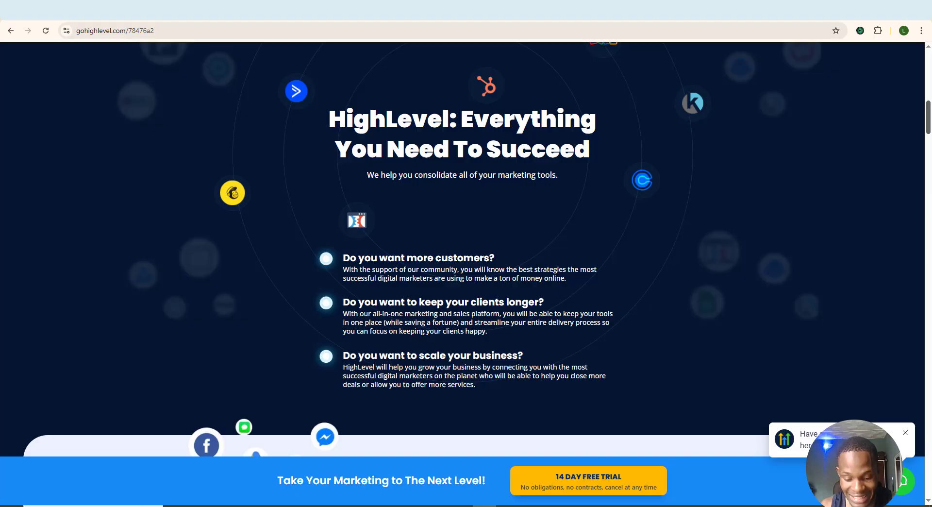
Step: Examine HighLevel's landing page on lead capture and nurturing, along with its contacts list and email campaign statistics
scroll(466, 243, down, 7)
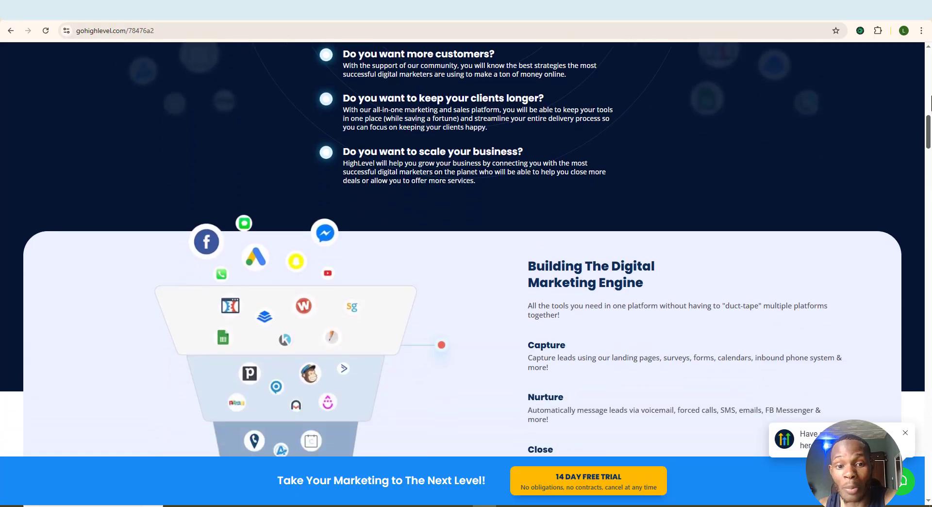
scroll(466, 242, down, 2)
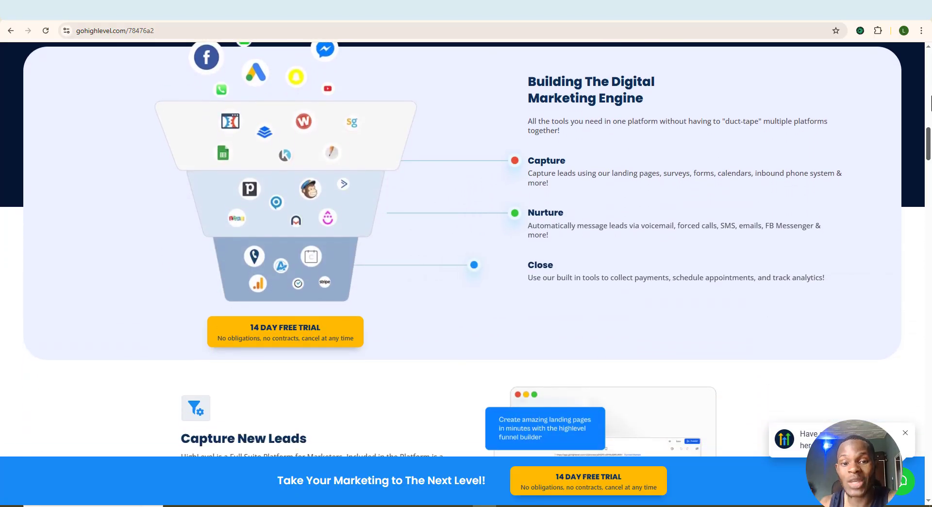
scroll(465, 242, down, 5)
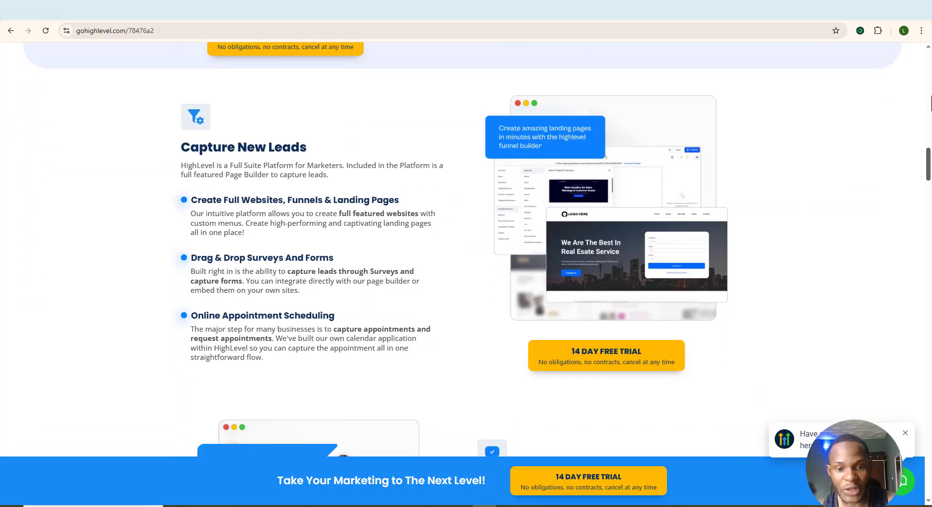
scroll(931, 95, down, 2)
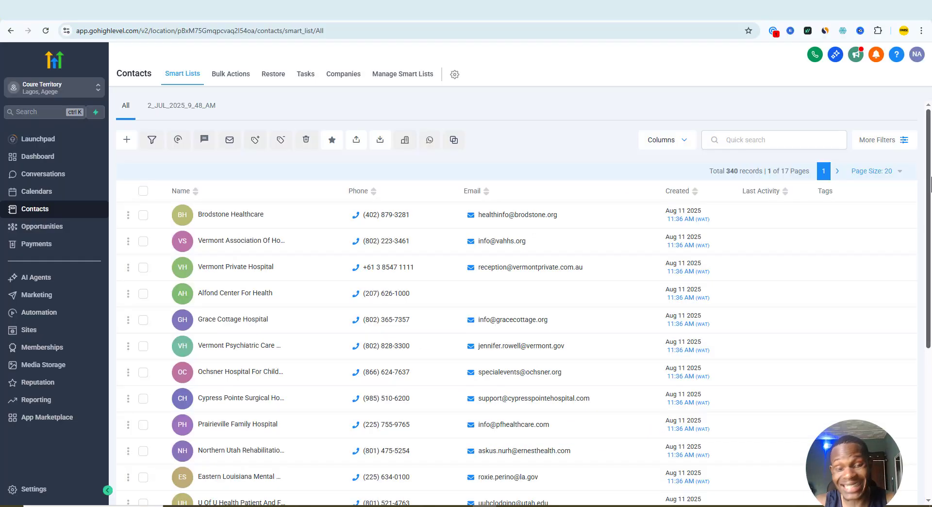
scroll(927, 160, down, 3)
scroll(928, 184, down, 4)
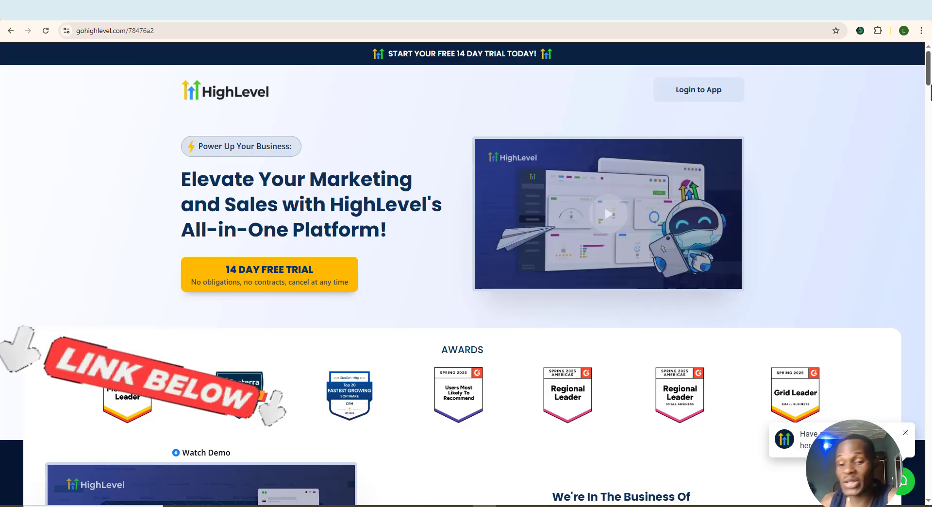
scroll(465, 273, down, 5)
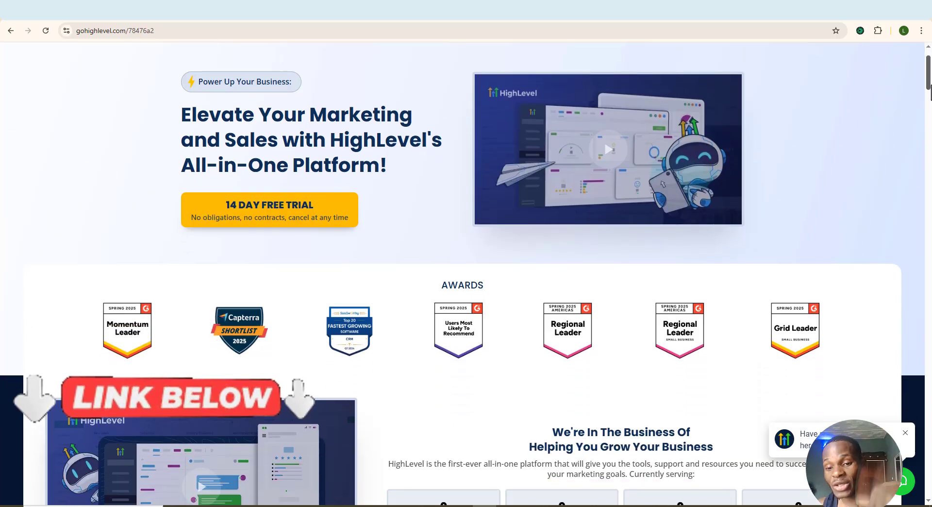
scroll(465, 273, down, 8)
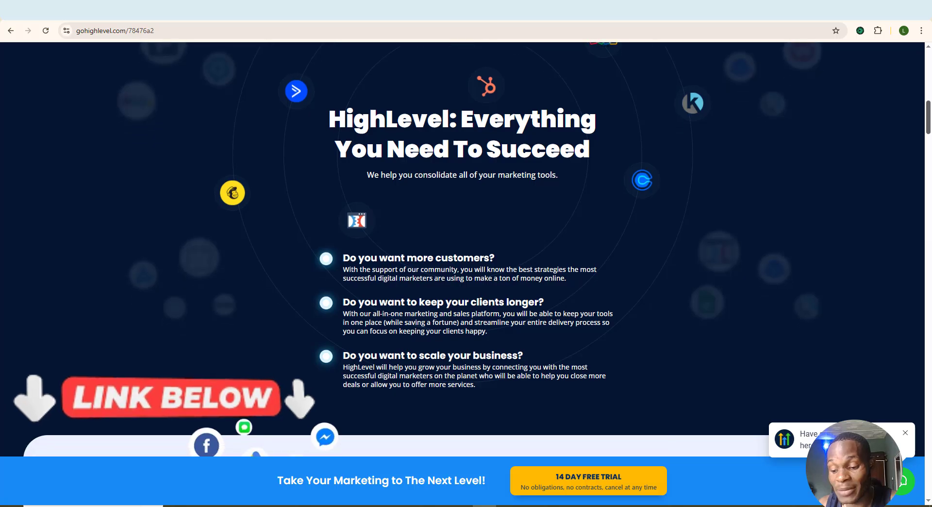
scroll(465, 274, down, 6)
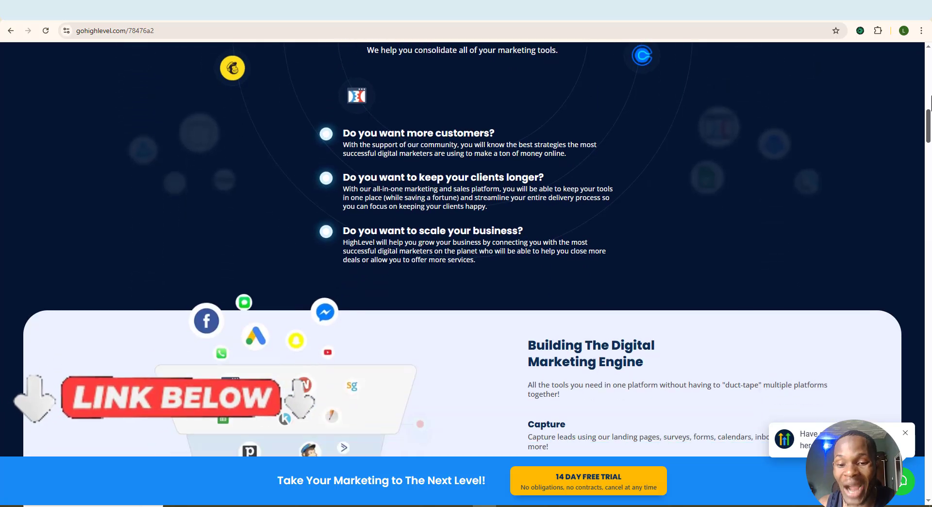
scroll(465, 274, down, 1)
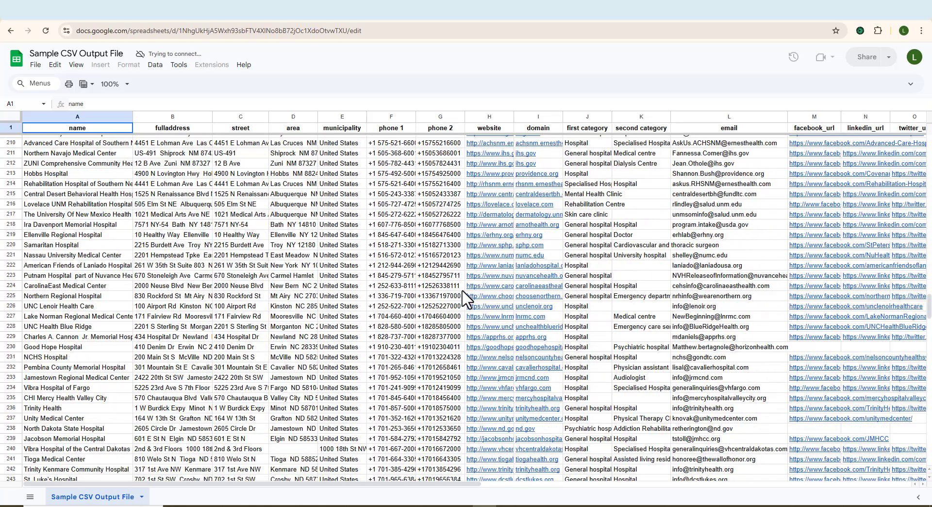
Step: Look through the hospital leads in the Sample CSV Output File and the scraper's gym results for Marseille
scroll(466, 299, down, 7)
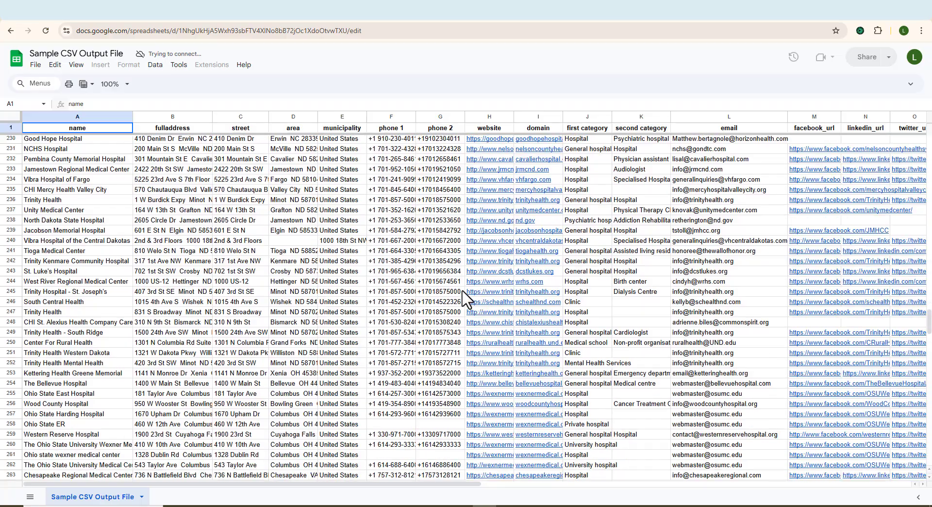
scroll(463, 296, down, 2)
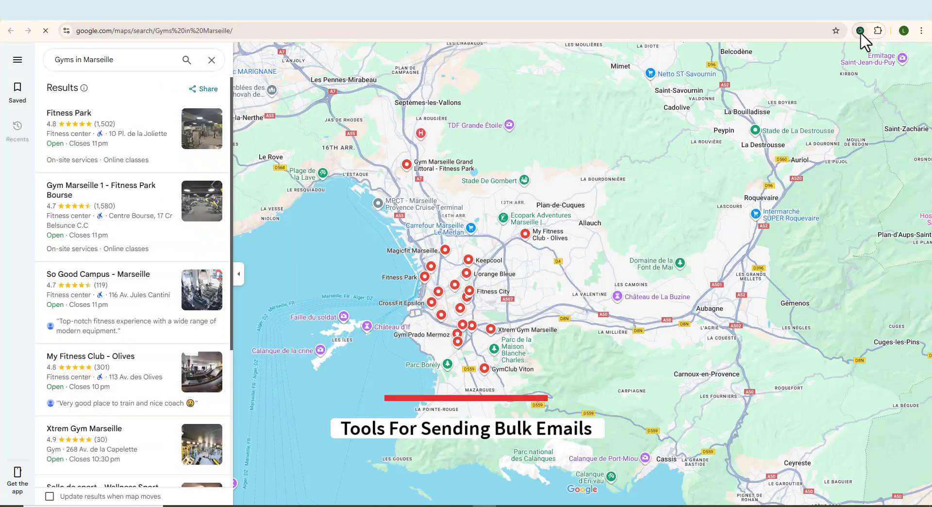
click(860, 30)
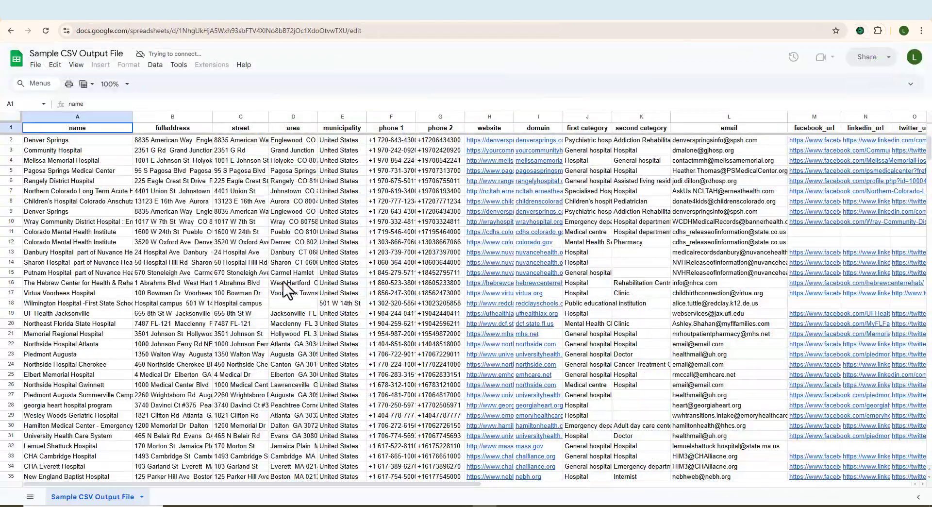
scroll(293, 290, down, 5)
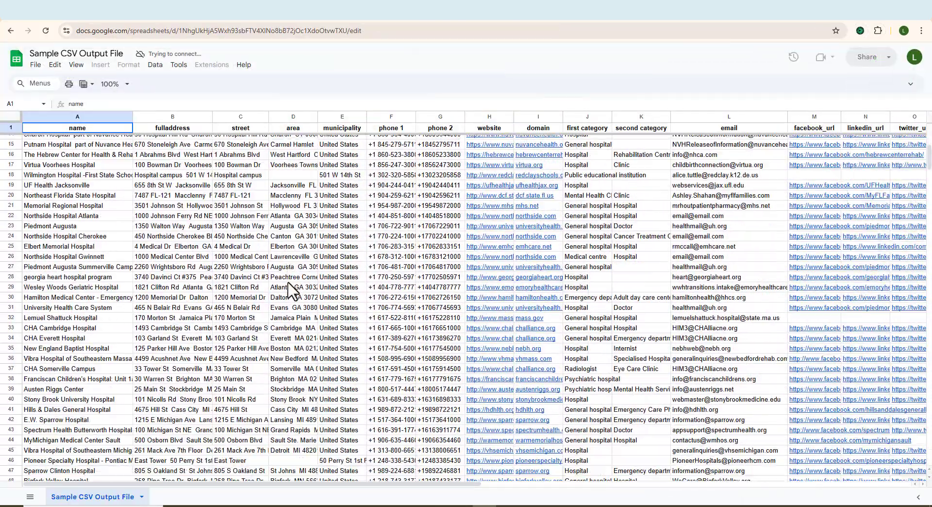
scroll(292, 289, down, 14)
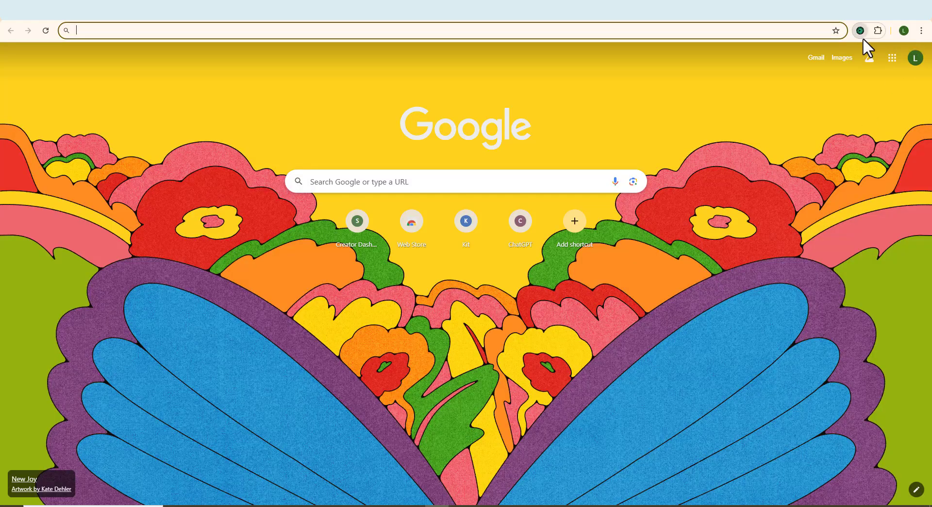
Step: Open the Leads Sniper Google Maps scraper and review its list of gym keywords by French city
click(863, 37)
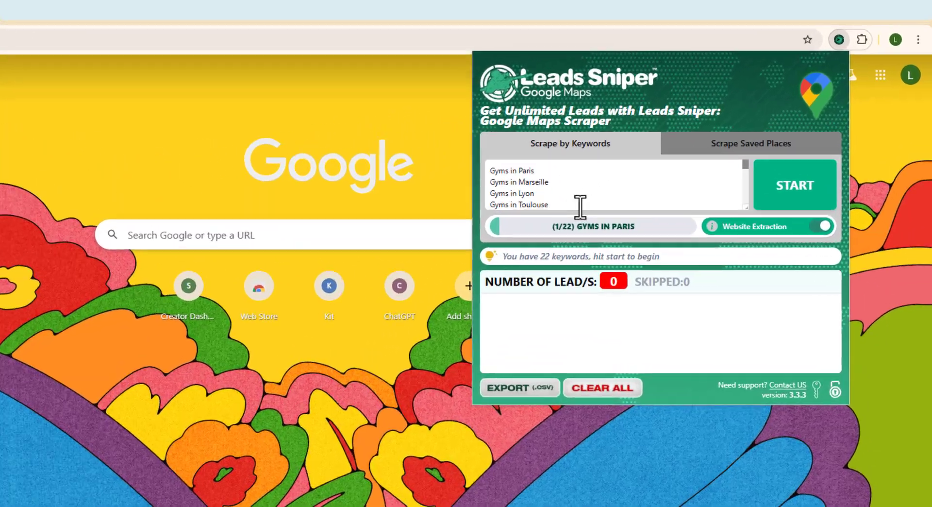
scroll(662, 146, down, 4)
scroll(530, 210, up, 5)
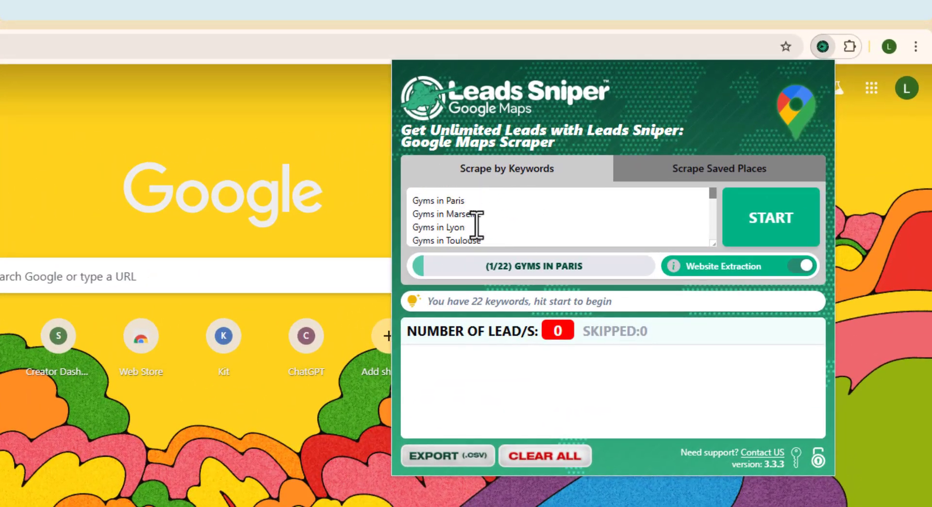
scroll(543, 244, down, 1)
scroll(542, 244, down, 3)
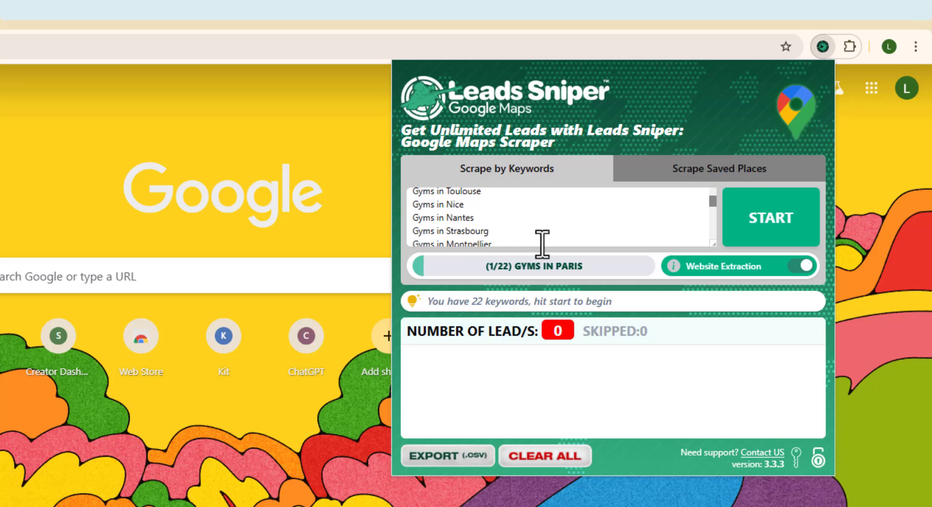
scroll(553, 243, up, 4)
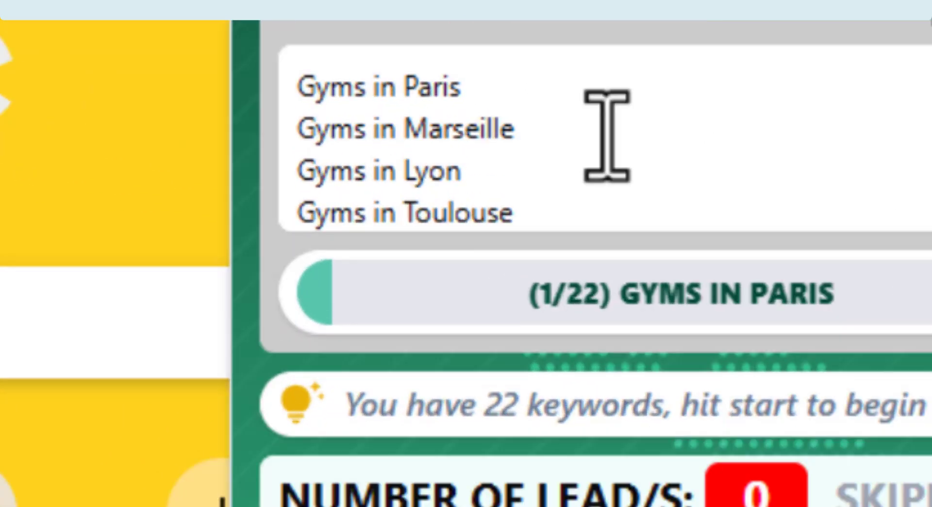
Step: Start scraping Google Maps for the listed gym keywords and reopen the scraper to follow its progress
double_click(456, 199)
click(487, 211)
scroll(496, 226, down, 5)
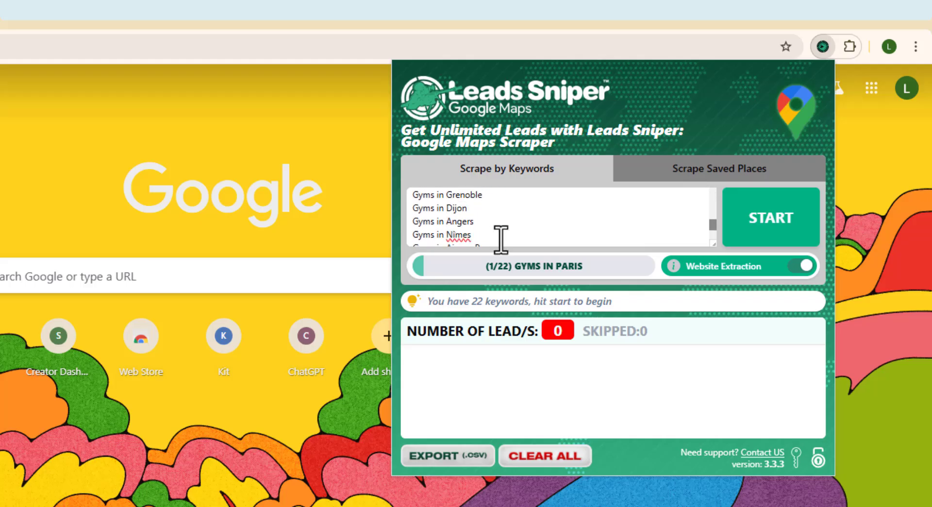
scroll(501, 237, up, 6)
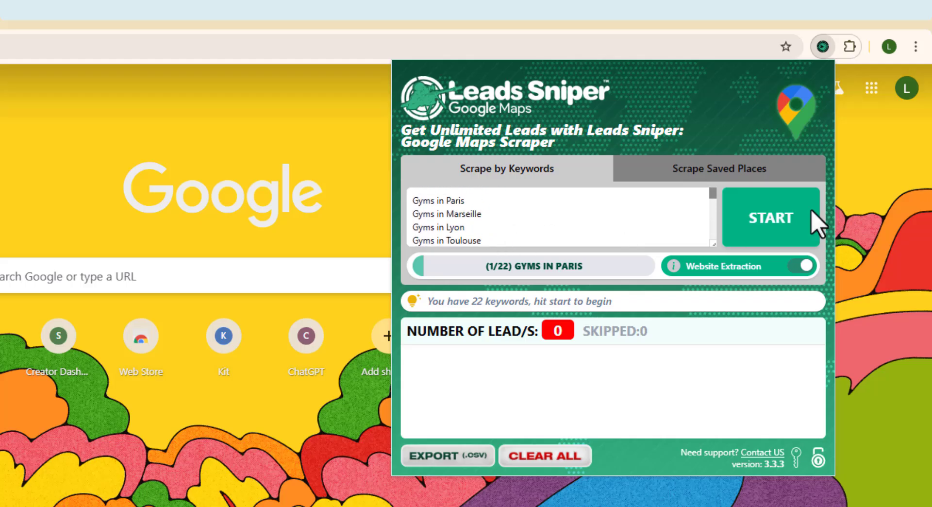
click(774, 220)
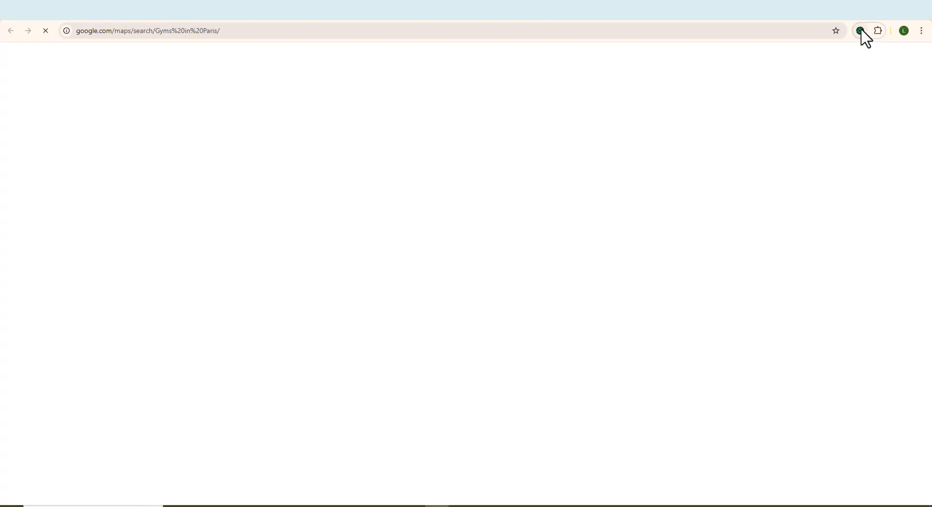
click(855, 32)
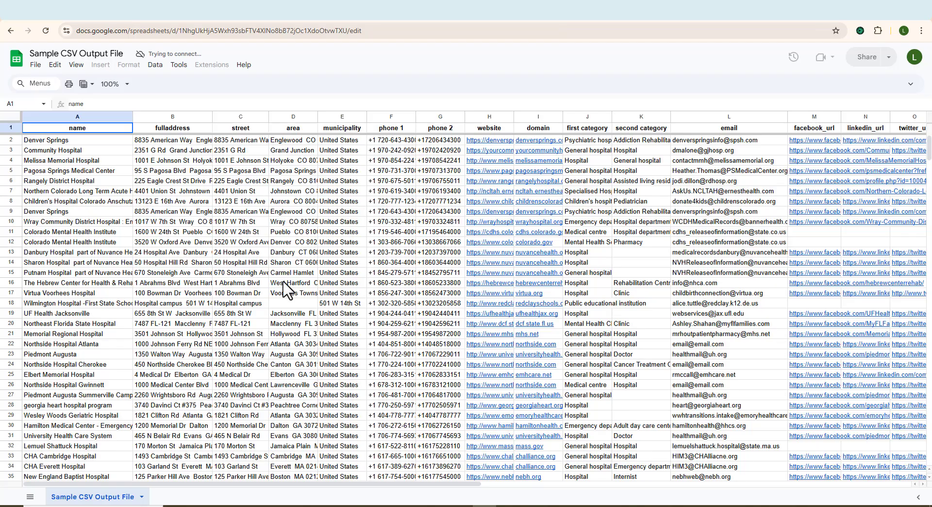
Step: Examine the Sample CSV Output File's lead columns, including addresses, phone numbers, websites, categories, emails and social links
scroll(289, 288, down, 3)
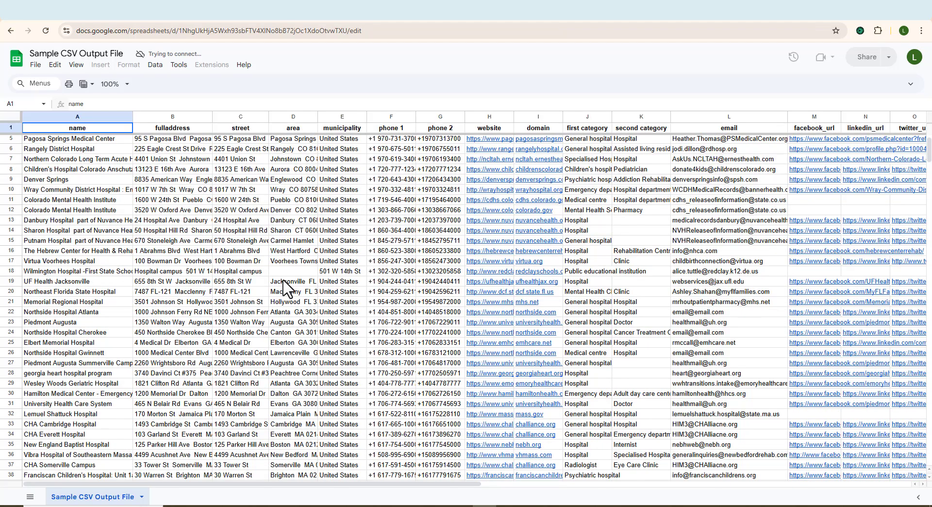
scroll(289, 289, down, 10)
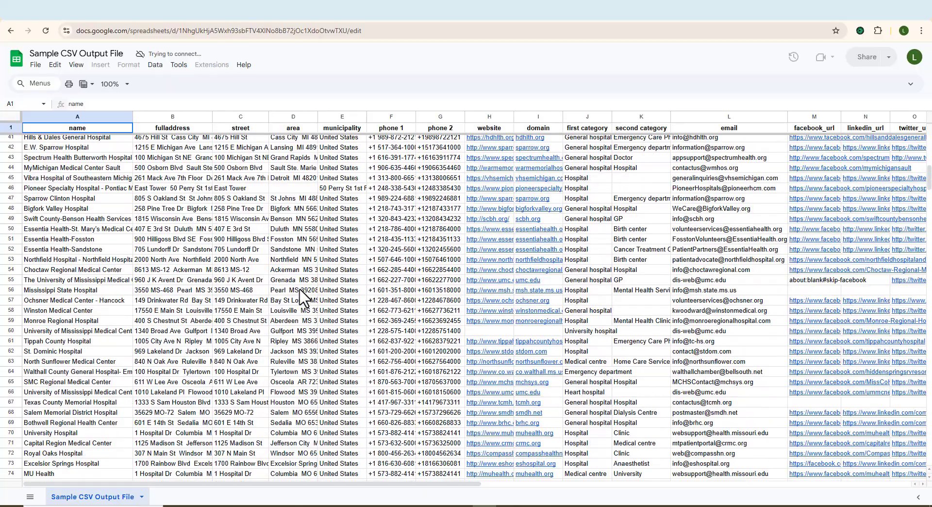
scroll(304, 297, down, 10)
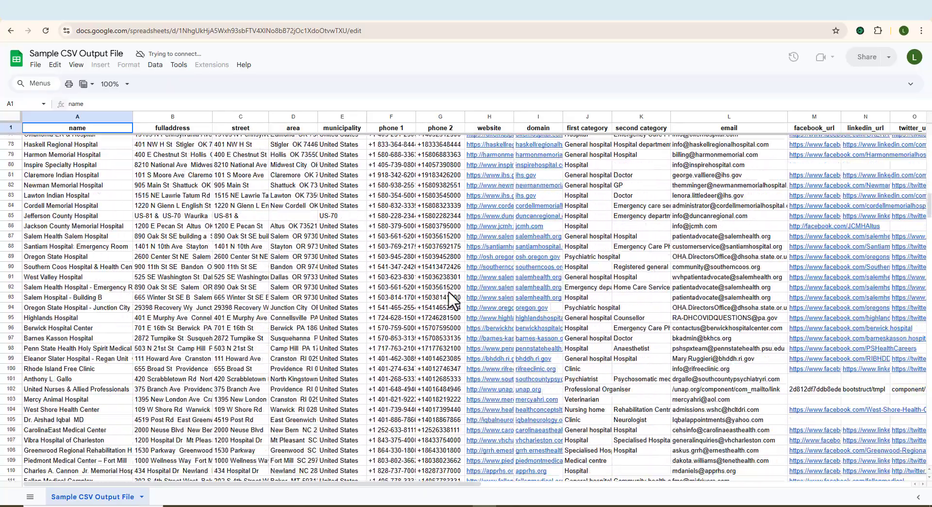
scroll(458, 301, down, 10)
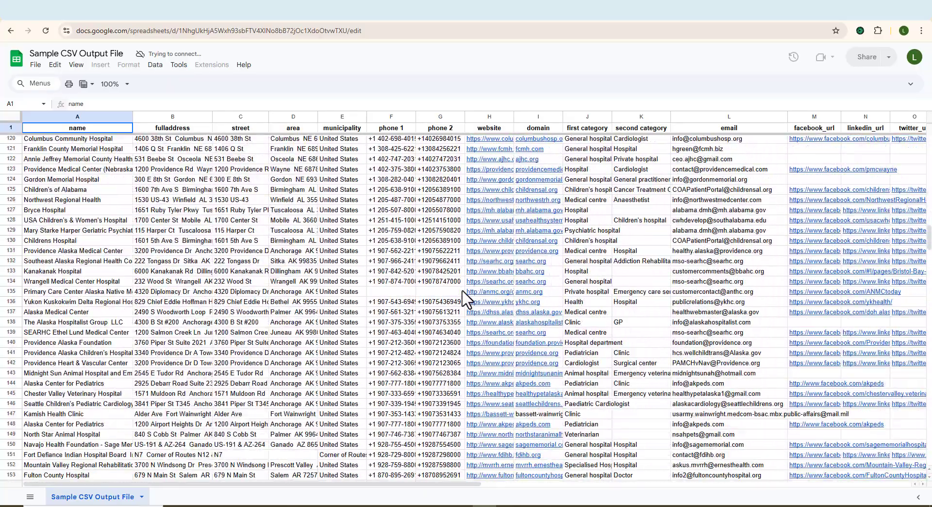
scroll(465, 299, down, 10)
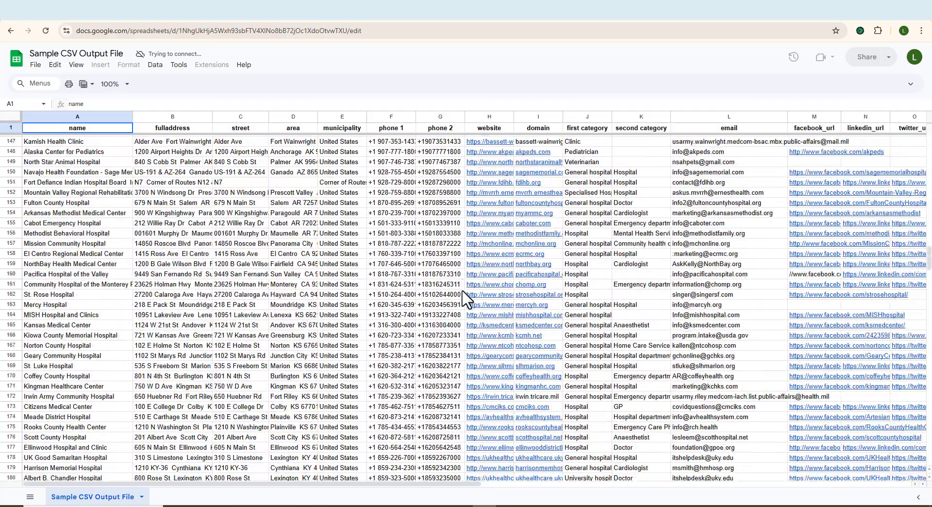
scroll(466, 298, down, 7)
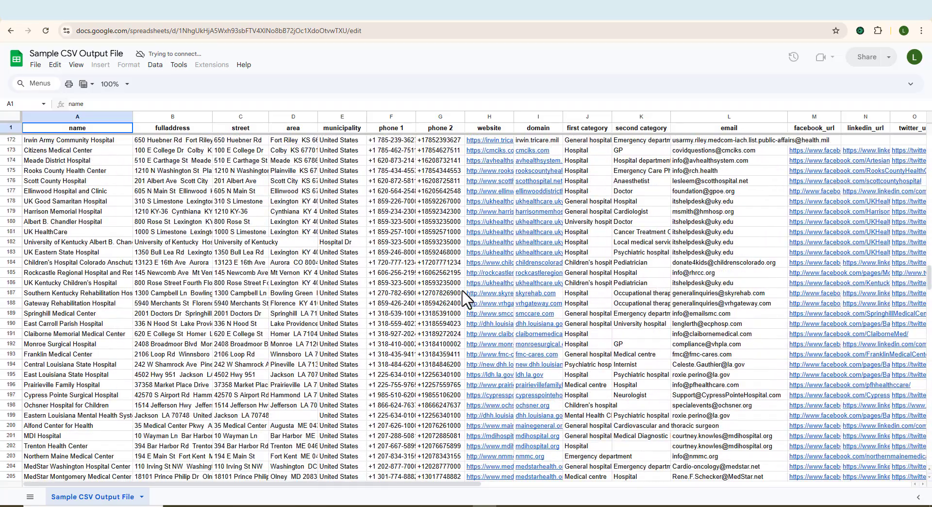
scroll(466, 299, down, 8)
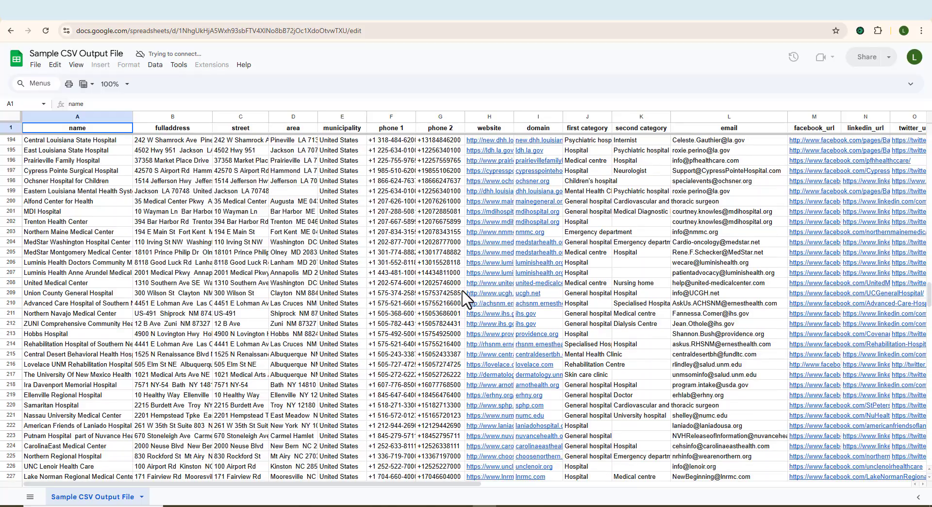
scroll(465, 299, down, 7)
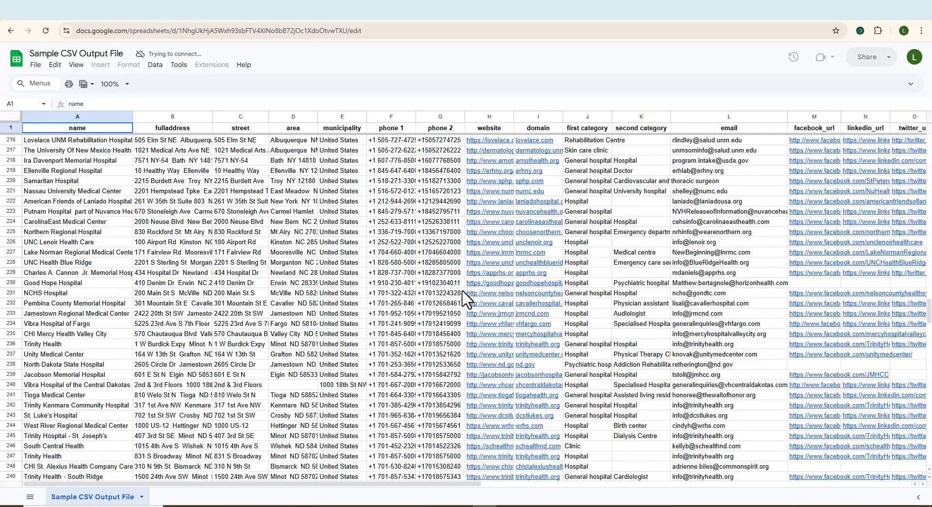
scroll(465, 298, down, 5)
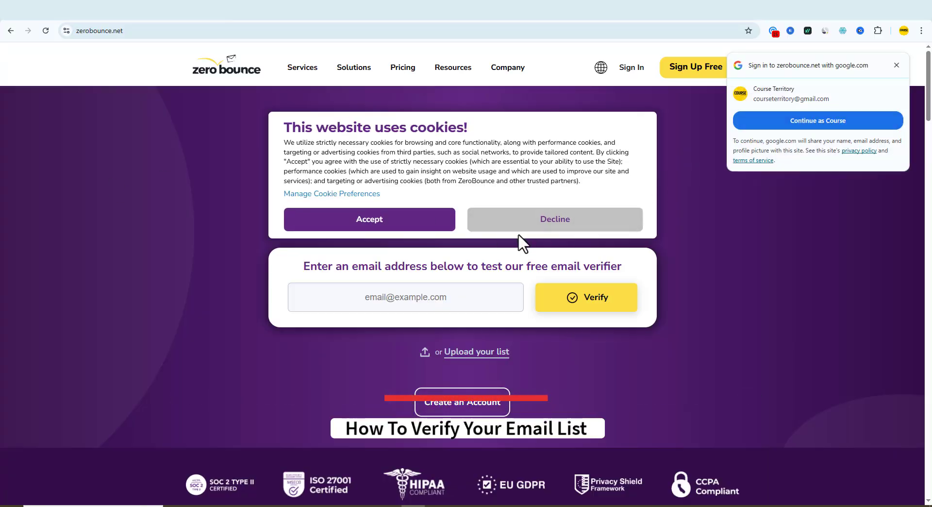
Step: Decline the cookies on the ZeroBounce home page, dismiss the desktop notification and activate the free verifier's email address field
click(506, 217)
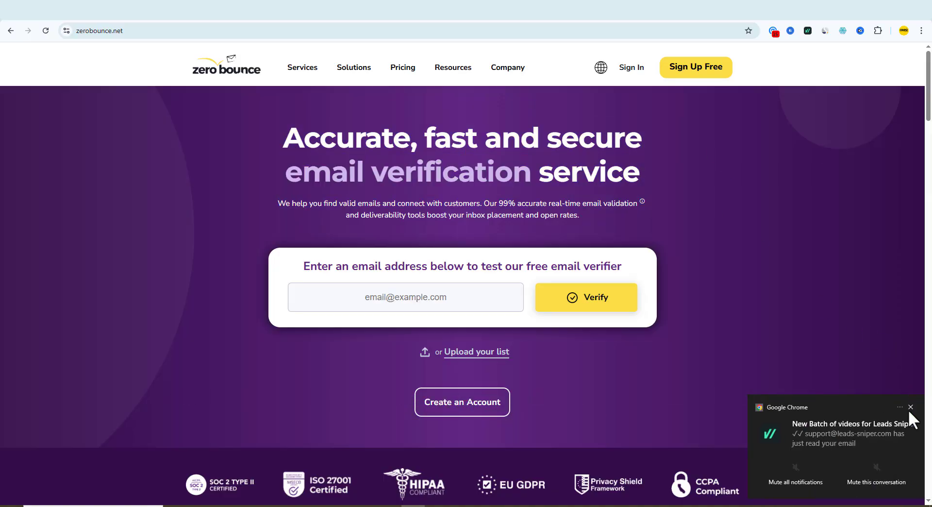
click(910, 408)
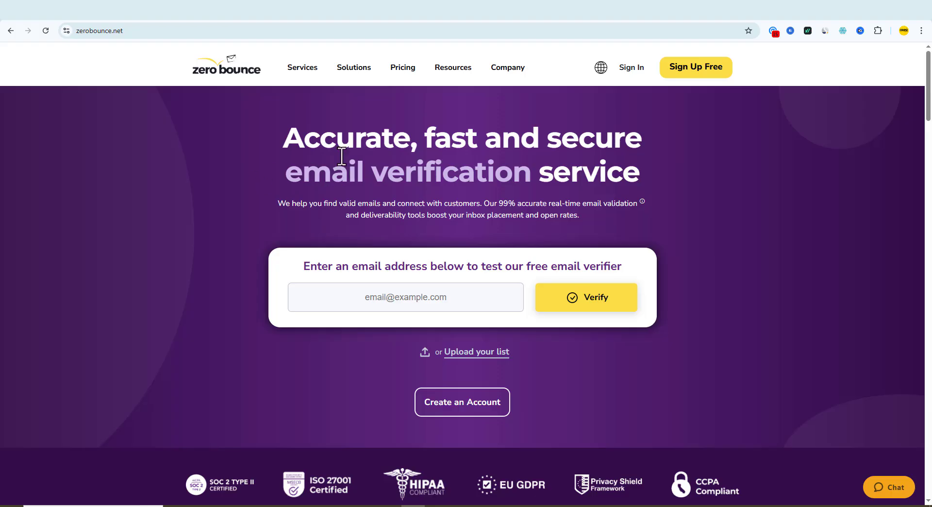
scroll(343, 158, down, 3)
scroll(345, 160, up, 2)
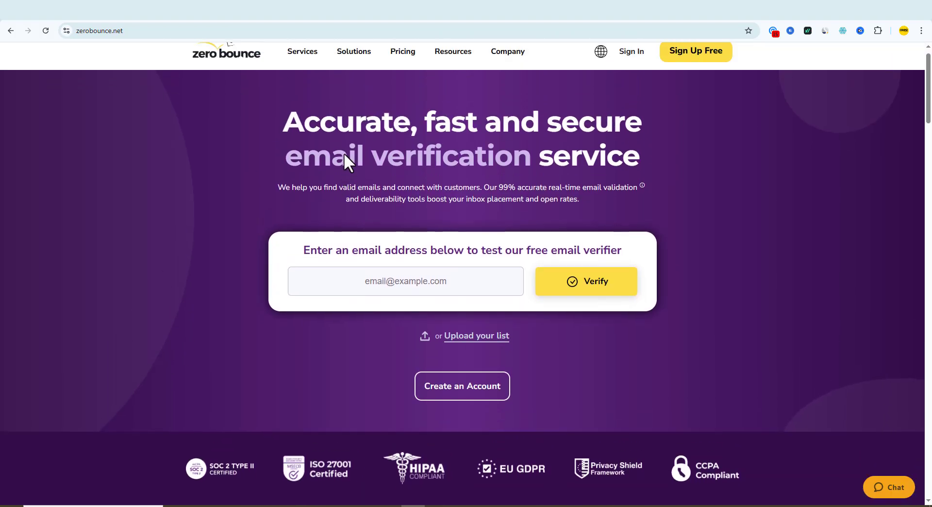
click(414, 288)
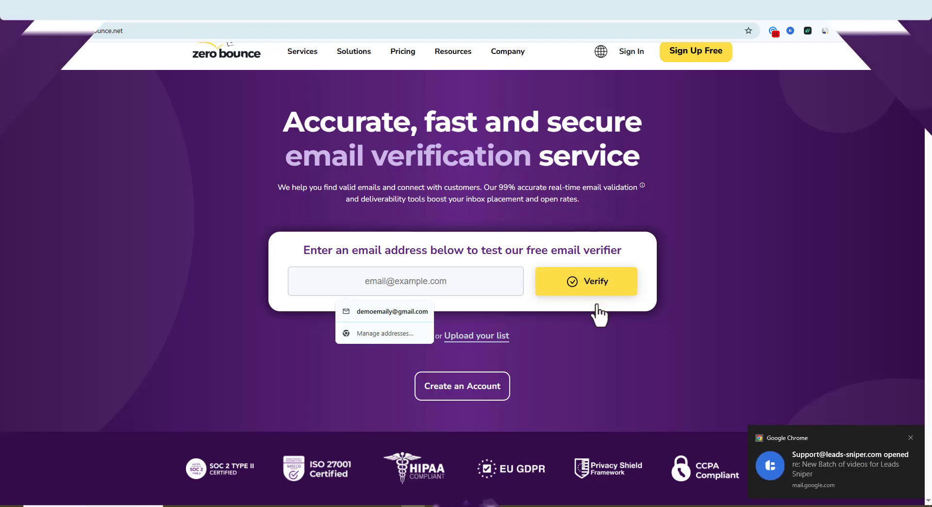
Step: Fill the free email verifier with the saved demo email address and verify it
click(392, 311)
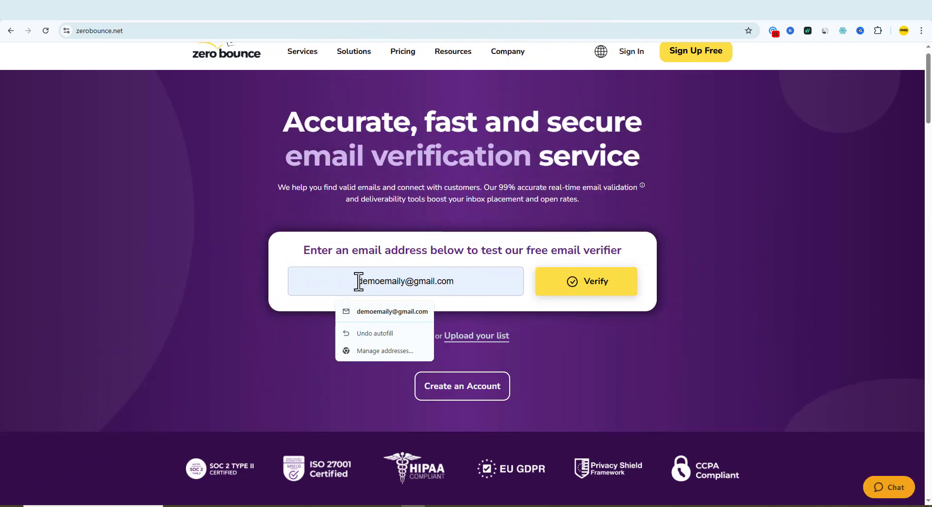
drag(358, 281, 476, 281)
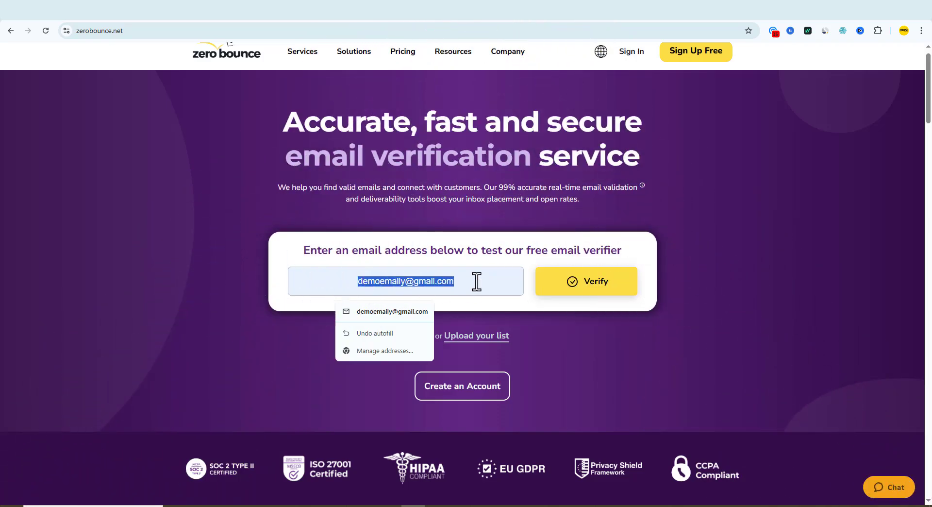
click(569, 290)
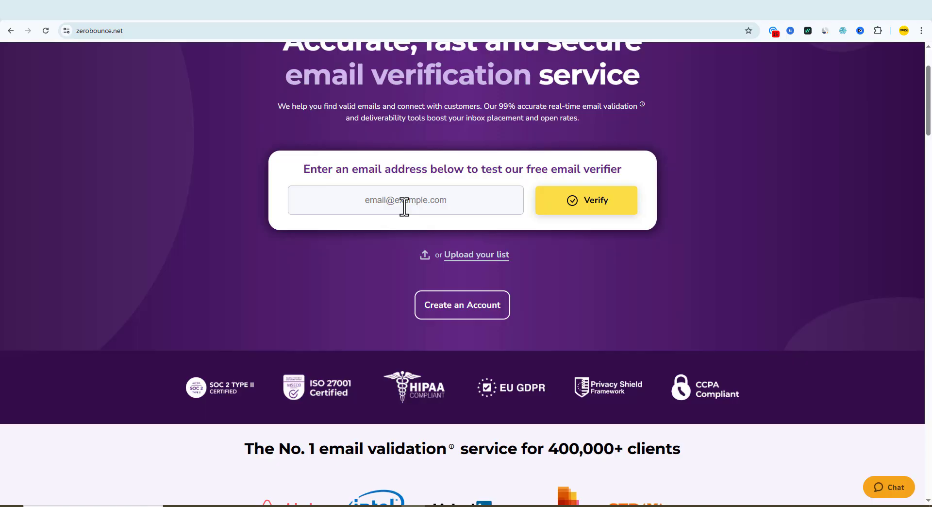
Step: Upload the Sample CSV Output File from Documents > ALL LEADS to ZeroBounce and review its list verification results
click(473, 255)
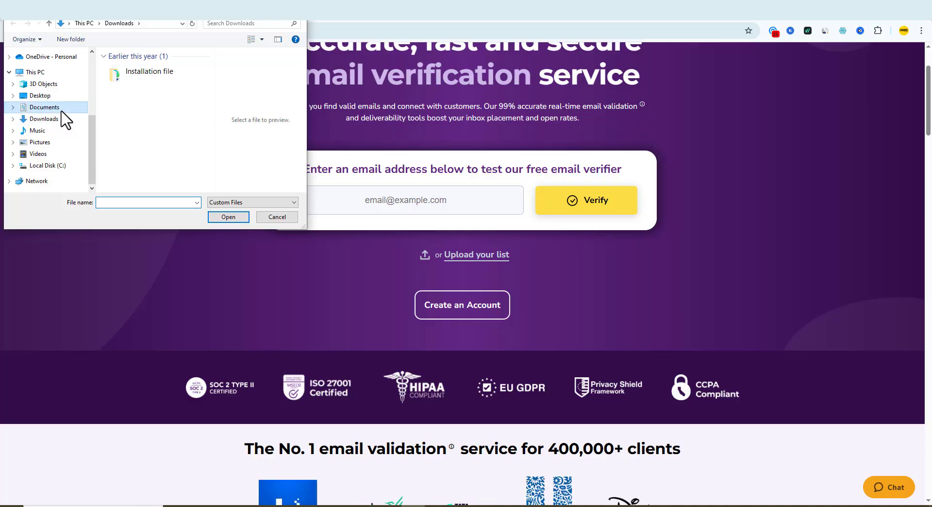
click(52, 108)
double_click(129, 67)
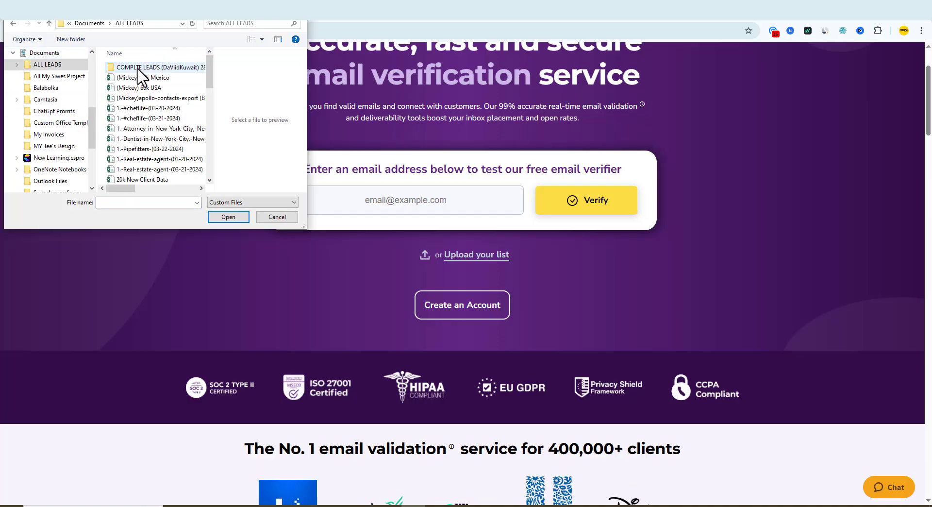
scroll(162, 91, down, 12)
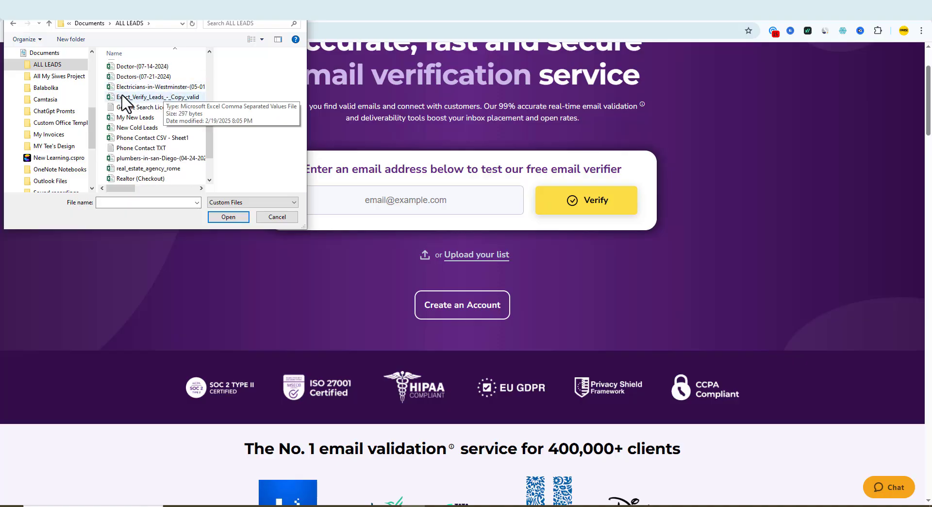
click(136, 159)
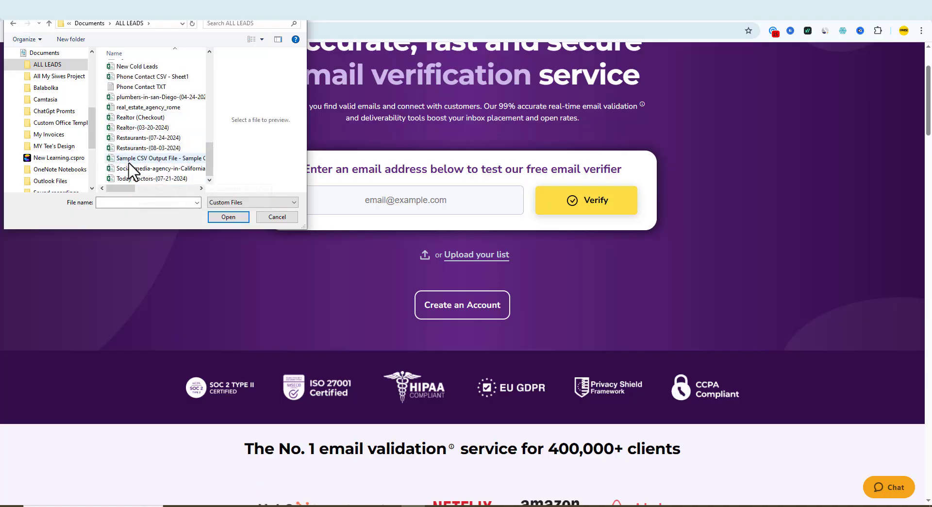
click(219, 216)
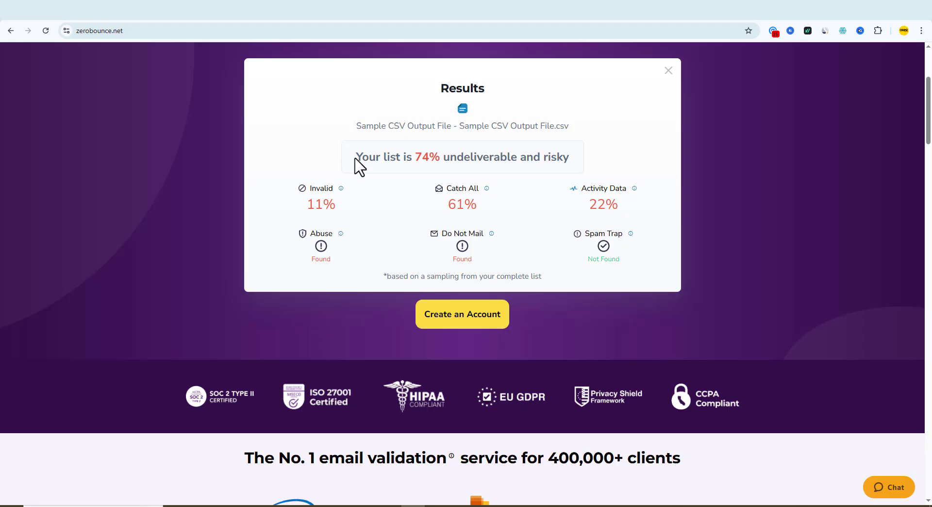
scroll(465, 216, up, 1)
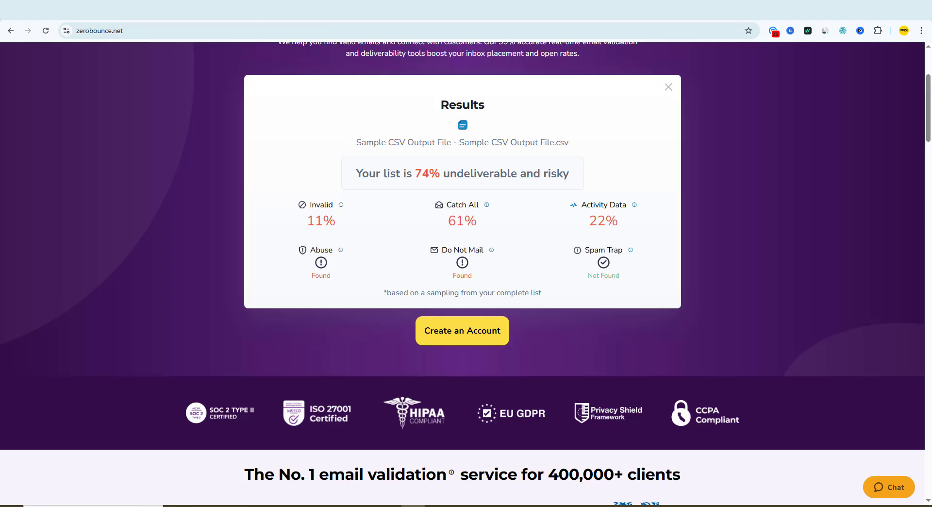
Step: Switch to HighLevel and start a contacts import, choosing Contacts as the object and continuing to the upload stage
click(88, 15)
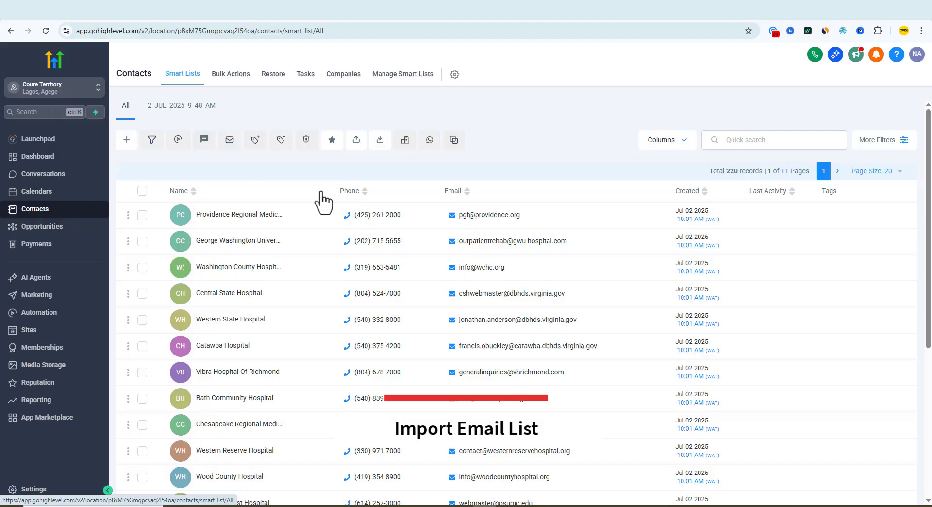
click(374, 148)
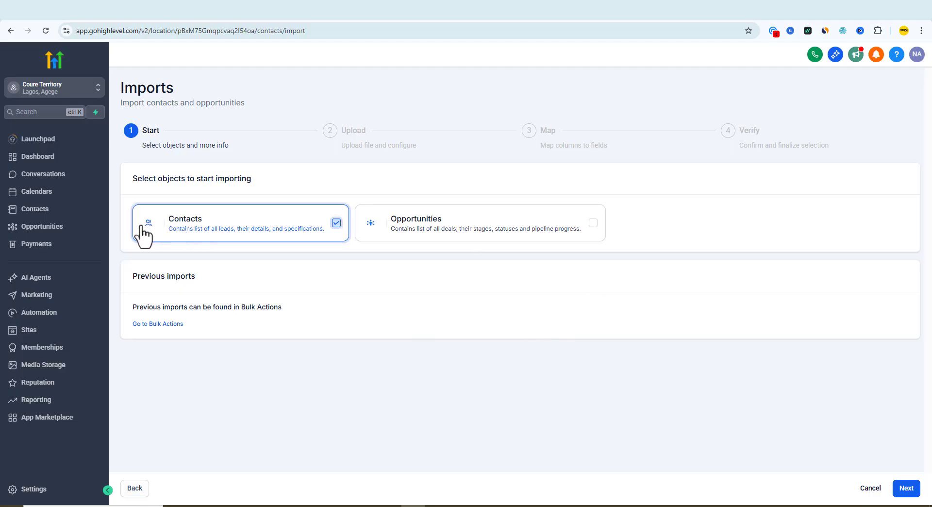
click(905, 488)
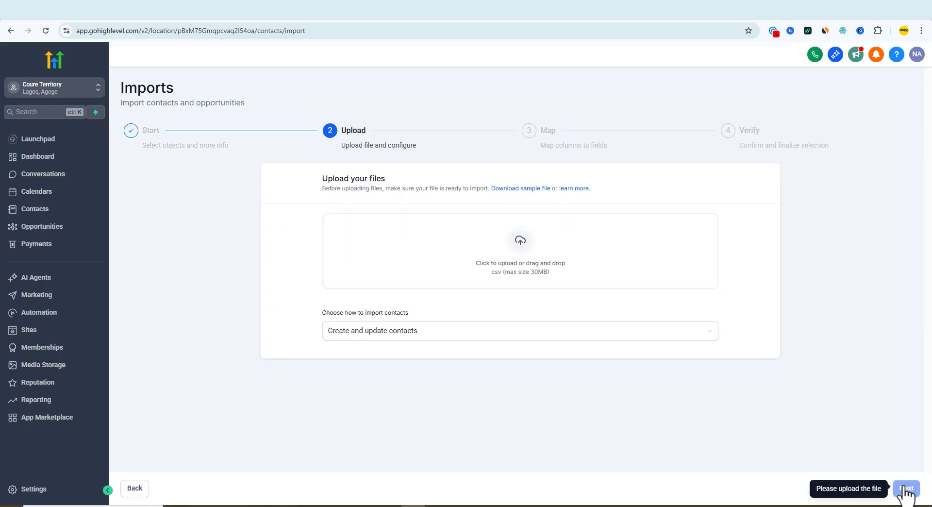
Step: Upload the Sample CSV Output File from the ALL LEADS folder for the import and continue to column mapping
click(536, 279)
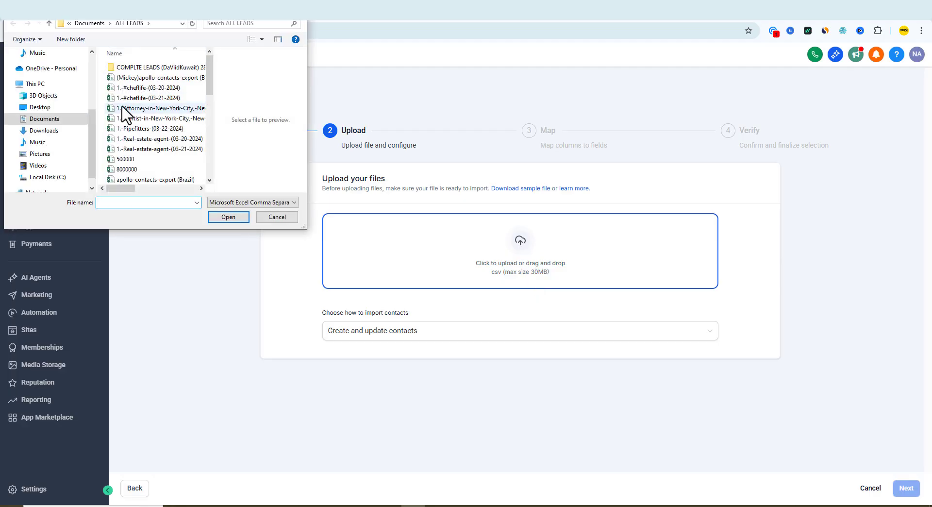
scroll(126, 116, down, 10)
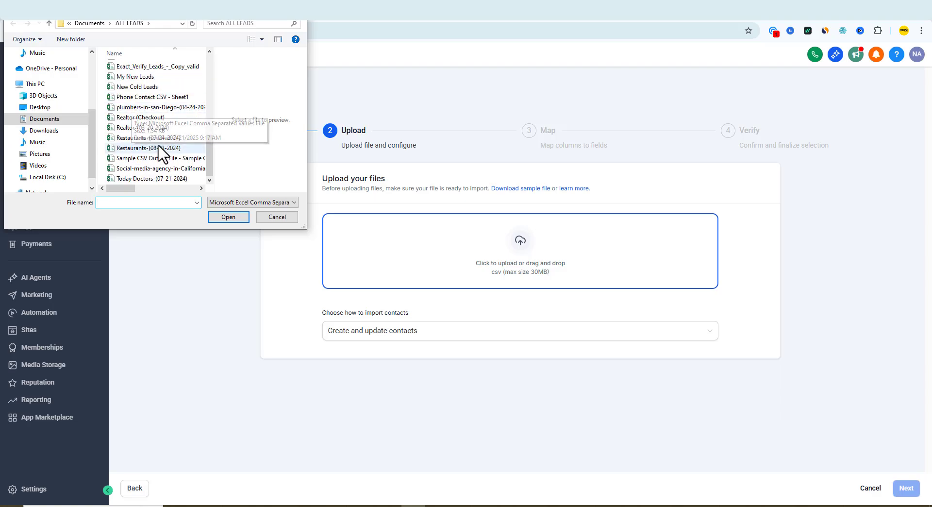
click(148, 157)
click(228, 216)
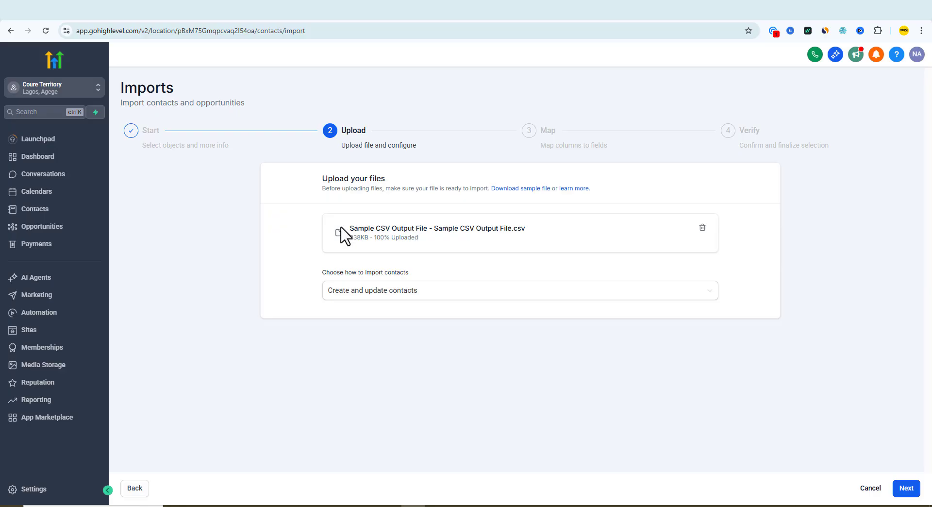
drag(341, 232, 558, 250)
click(562, 252)
click(912, 493)
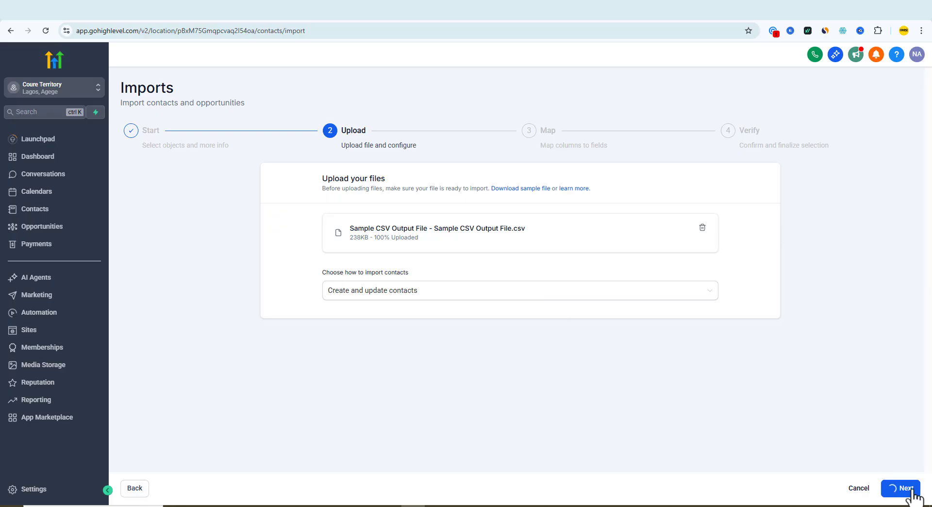
Step: Map the fulladdress column of the uploaded file to the Street Address contact field
scroll(689, 417, down, 4)
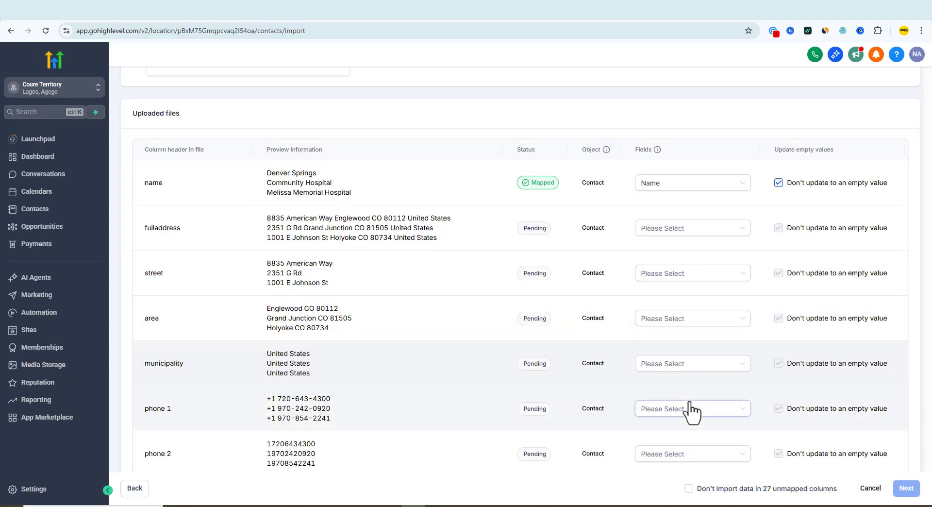
scroll(692, 407, up, 5)
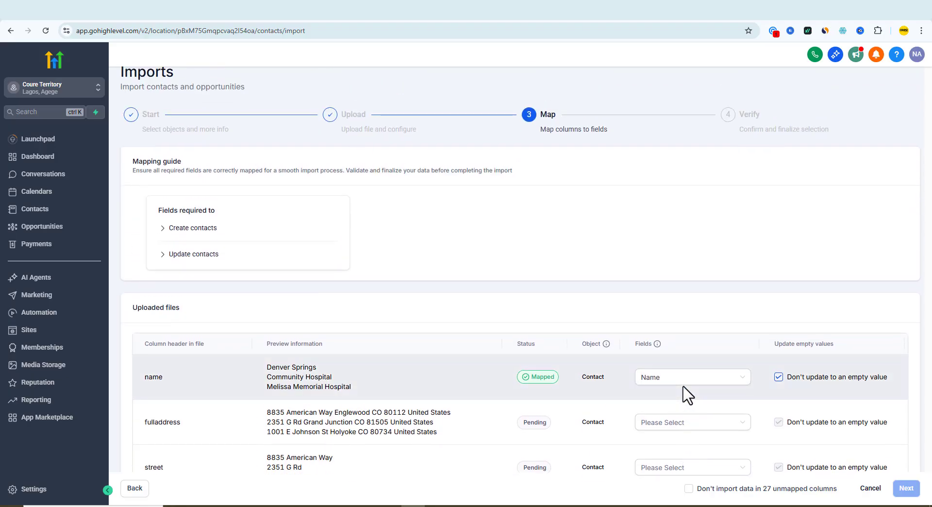
scroll(689, 394, down, 5)
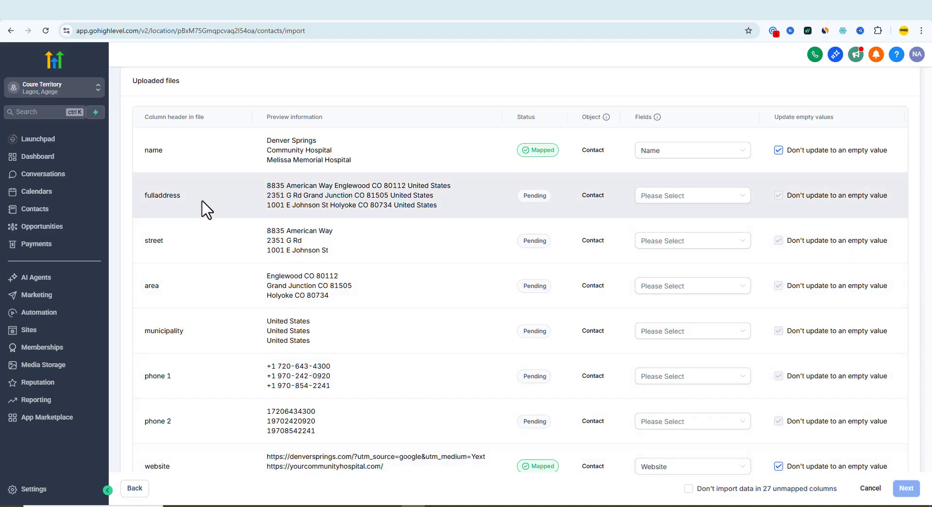
drag(187, 200, 129, 202)
click(253, 179)
click(668, 203)
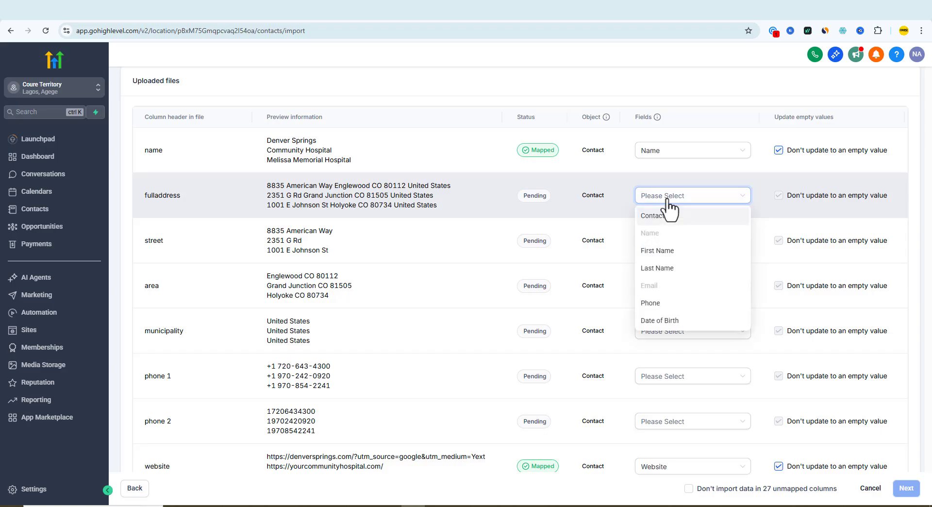
scroll(678, 286, down, 4)
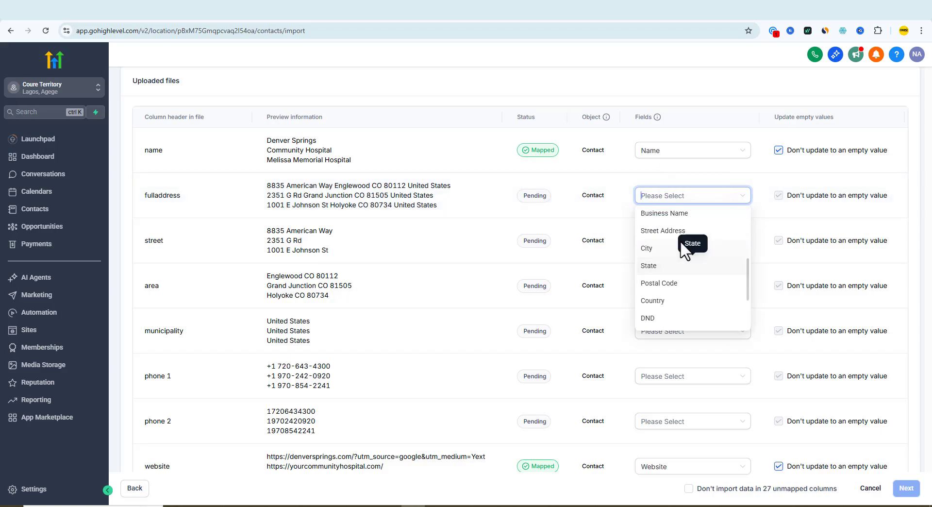
scroll(665, 267, up, 1)
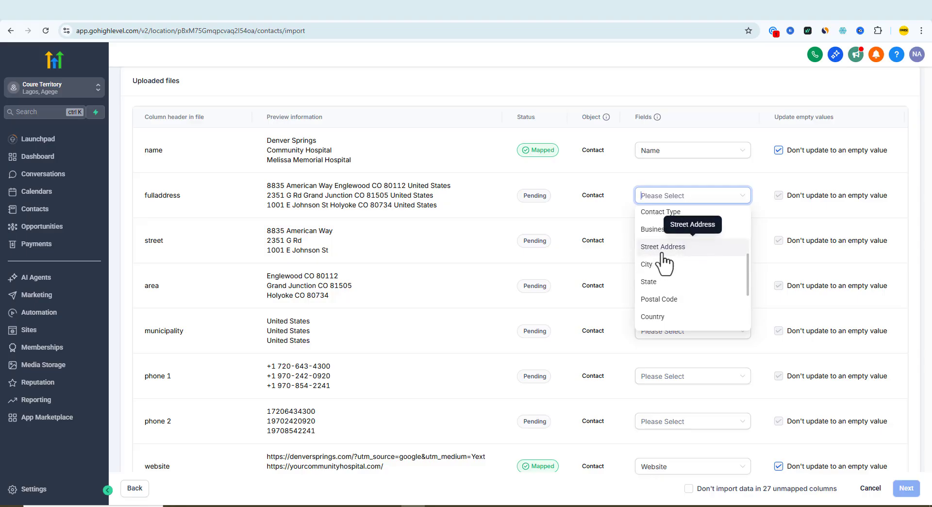
click(663, 248)
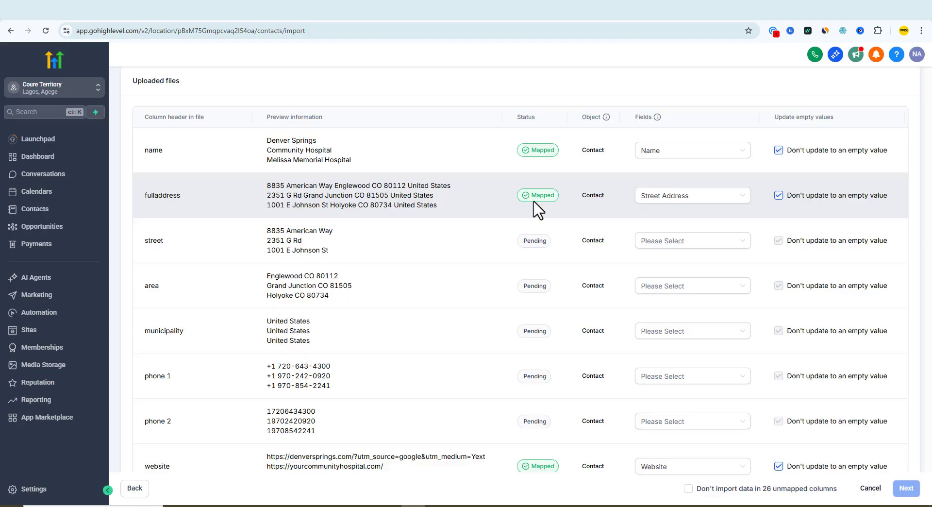
Step: Map the phone 1 column to the Phone contact field
scroll(534, 209, down, 4)
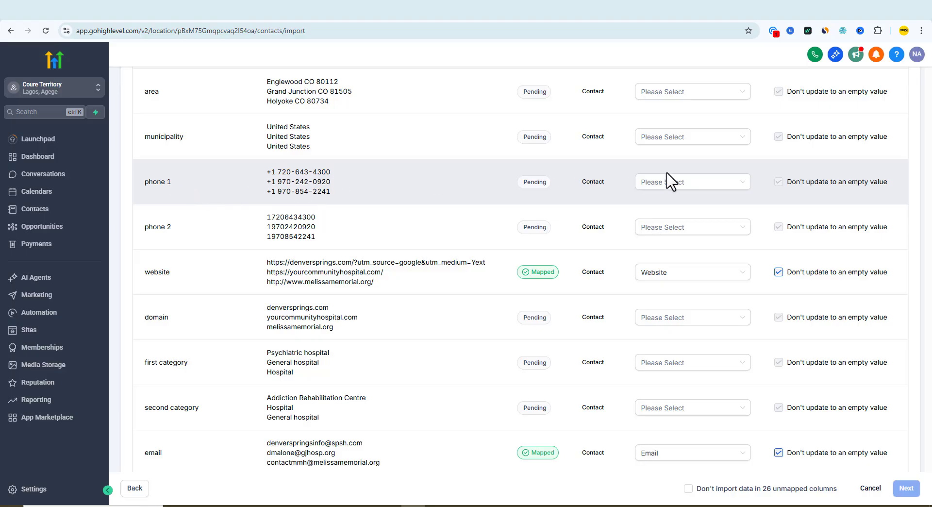
click(677, 185)
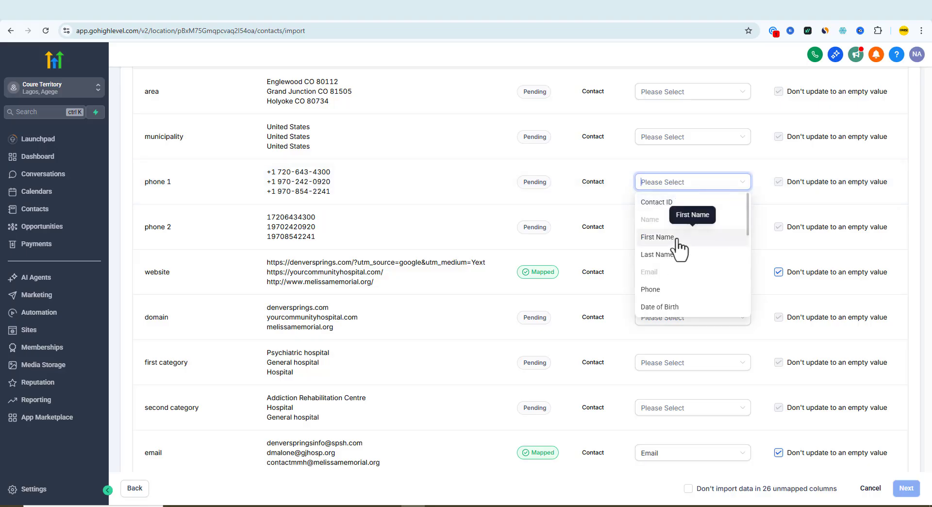
scroll(678, 248, down, 3)
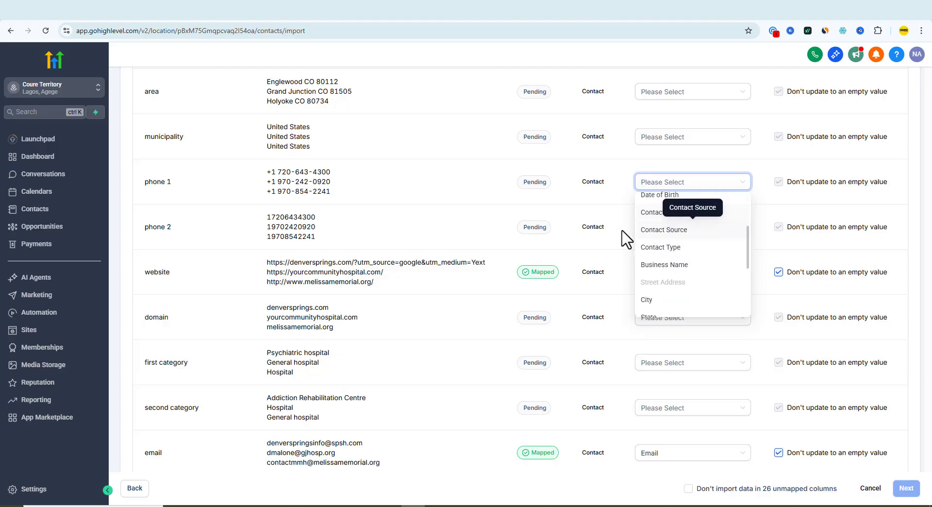
scroll(706, 240, down, 3)
scroll(704, 243, down, 1)
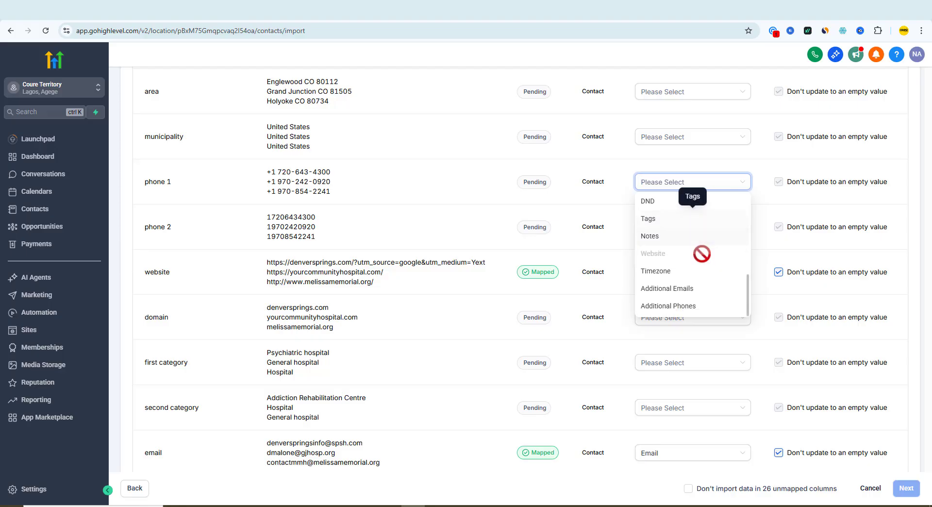
scroll(703, 252, up, 5)
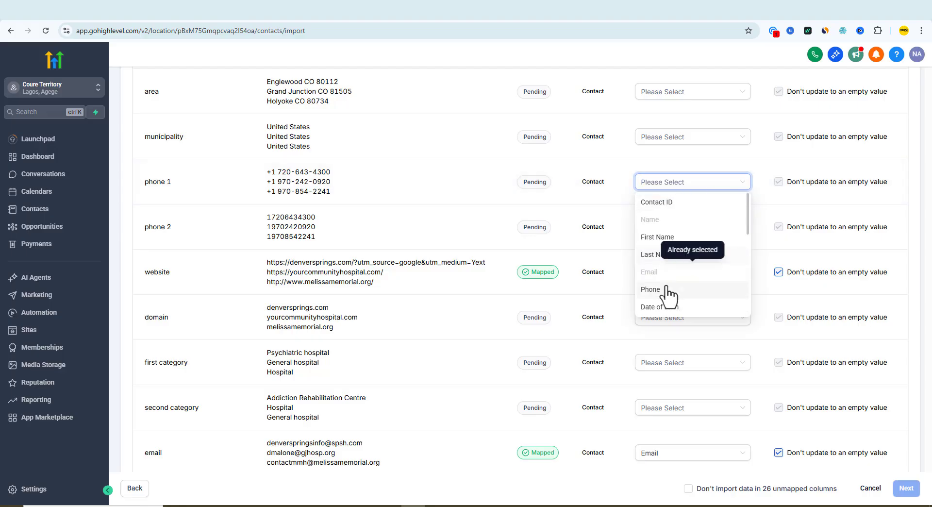
click(650, 294)
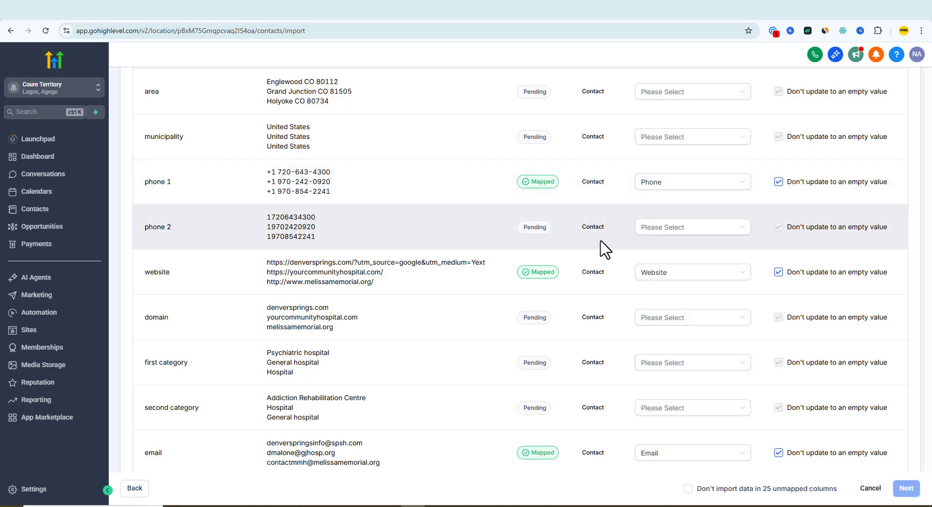
Step: Check the email column's field mapping and look through the remaining columns down to the end of the list
scroll(600, 243, down, 4)
scroll(605, 250, down, 1)
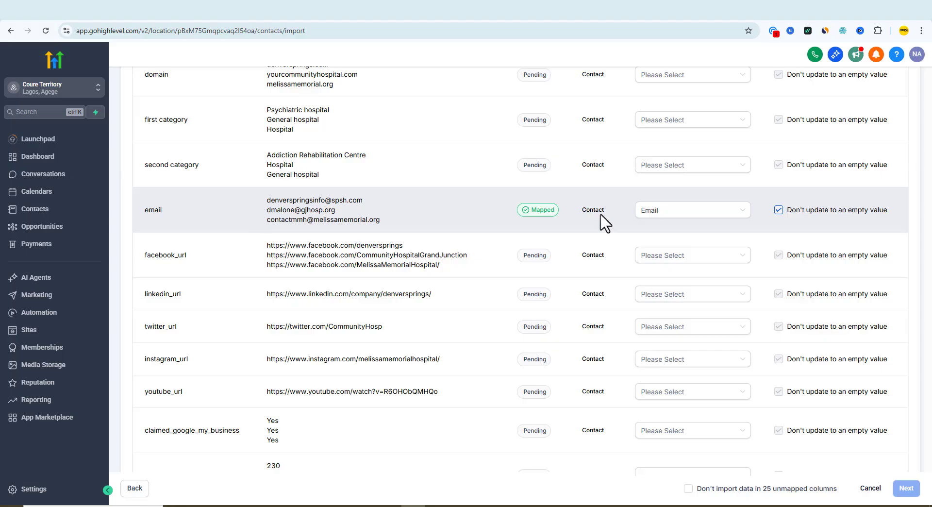
click(677, 210)
click(612, 226)
scroll(529, 272, down, 3)
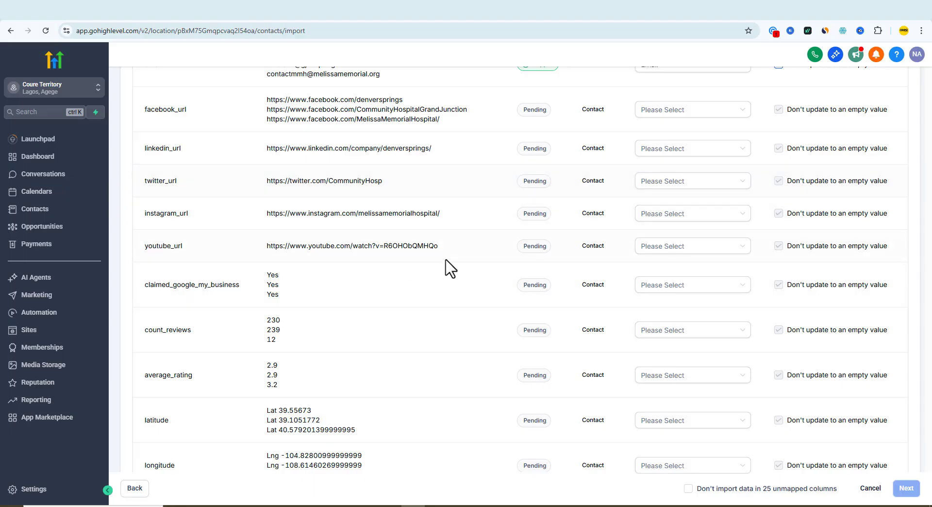
scroll(466, 255, up, 1)
scroll(500, 262, down, 7)
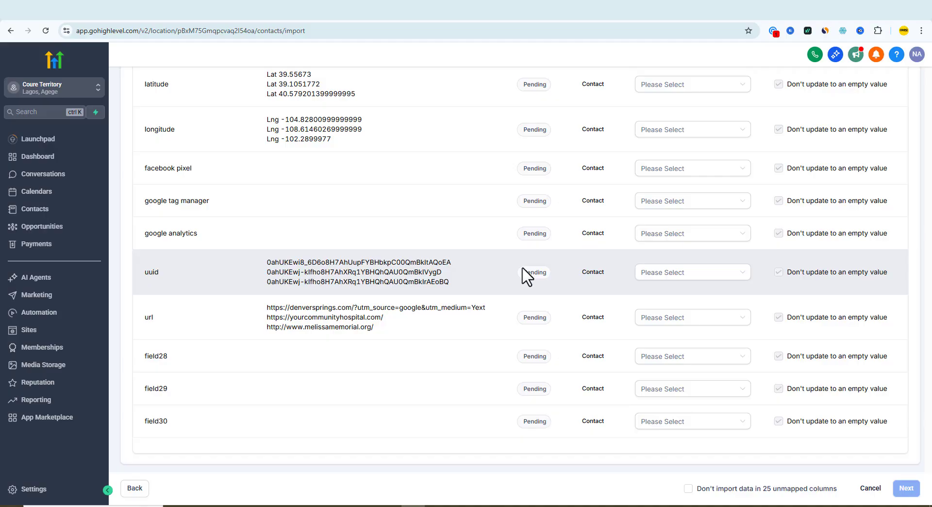
Step: Exclude the unmapped columns from the import, continue to verification and confirm that all contacts have consented to be contacted
click(687, 488)
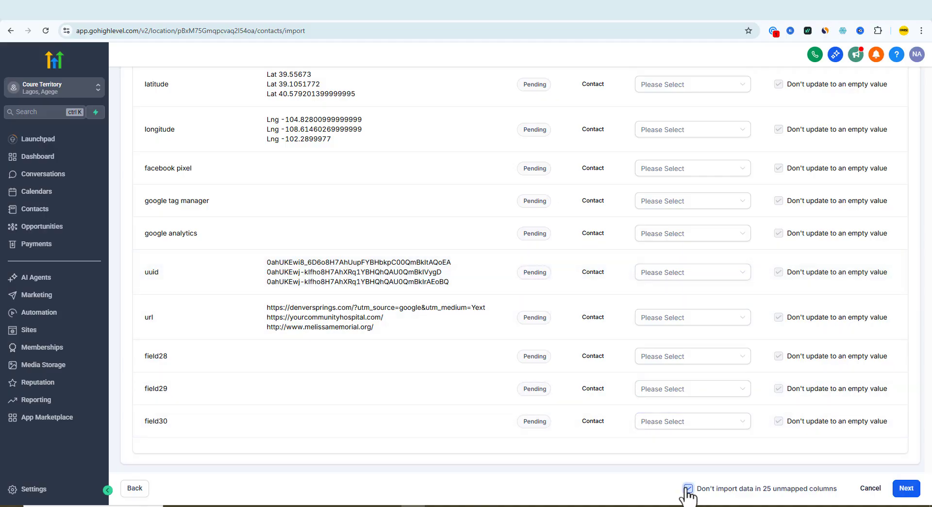
click(906, 488)
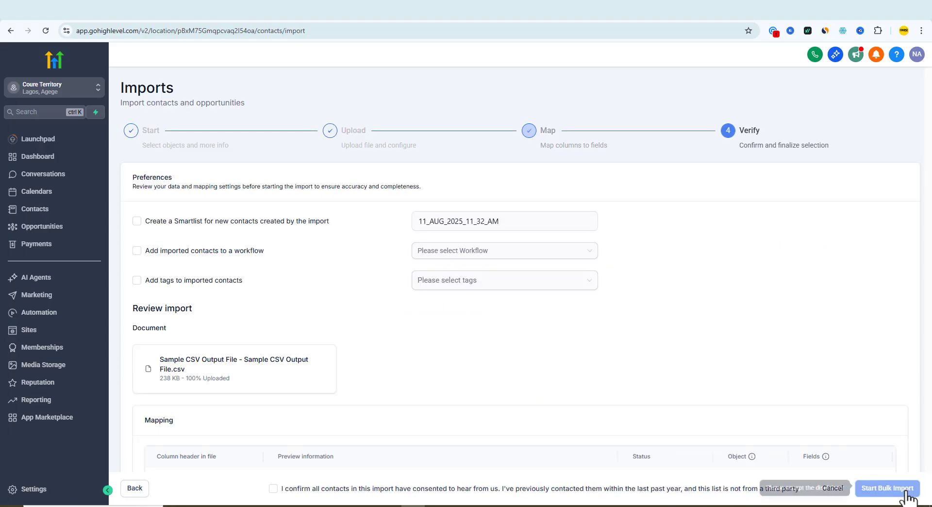
scroll(329, 492, down, 5)
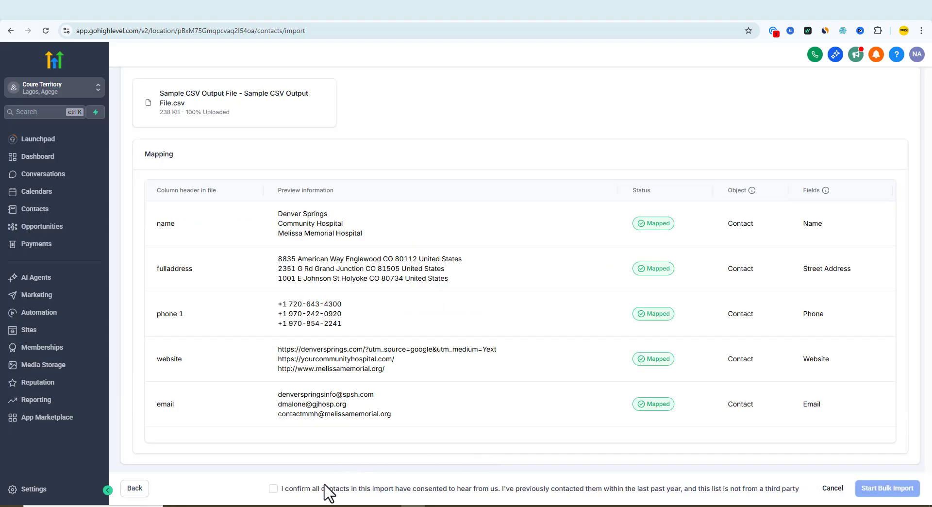
click(272, 489)
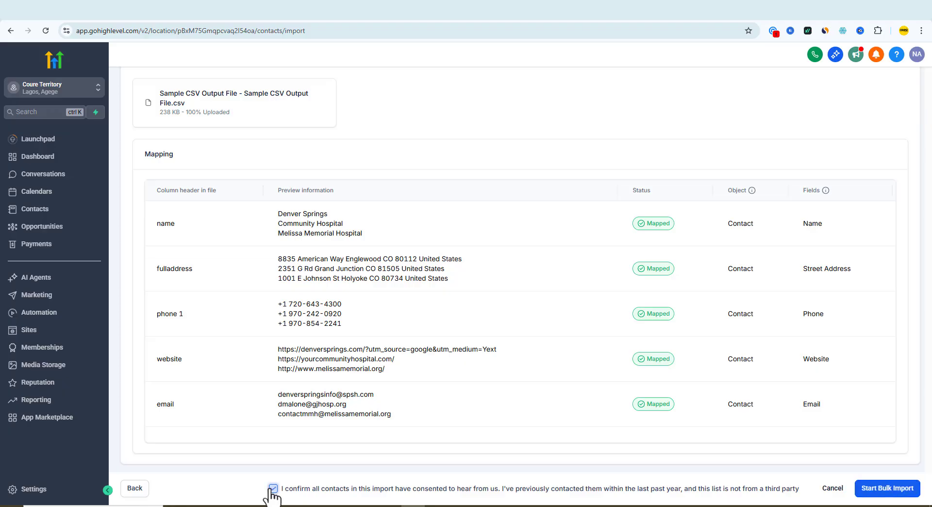
Step: Start the bulk import of the contacts and check the import's status in the bulk actions list
click(877, 490)
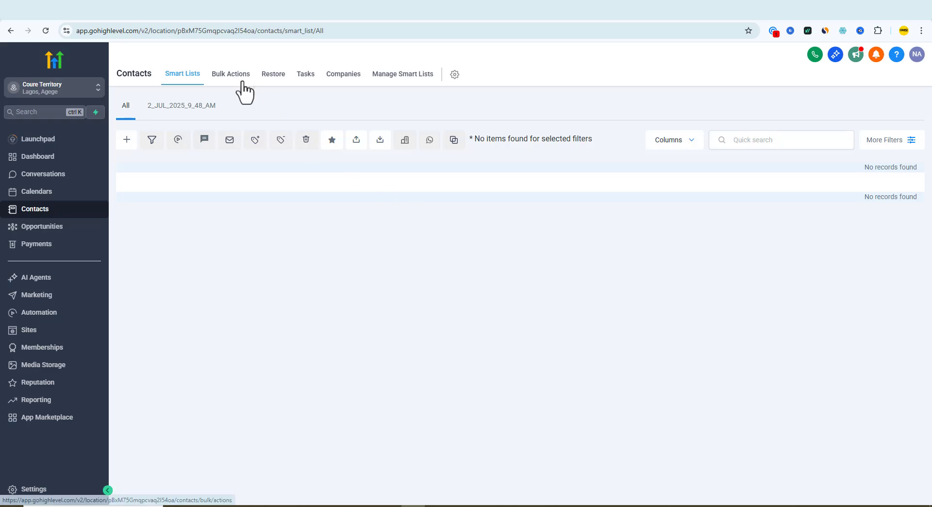
click(239, 74)
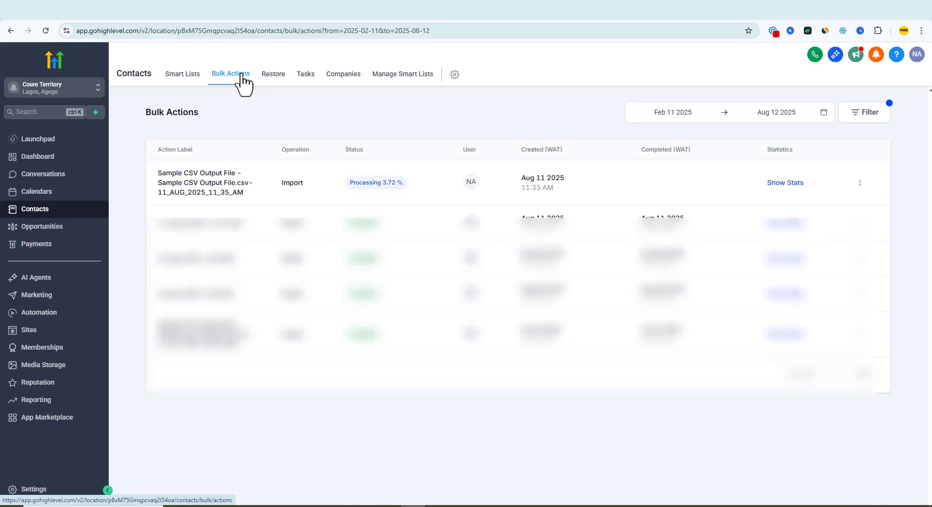
double_click(291, 182)
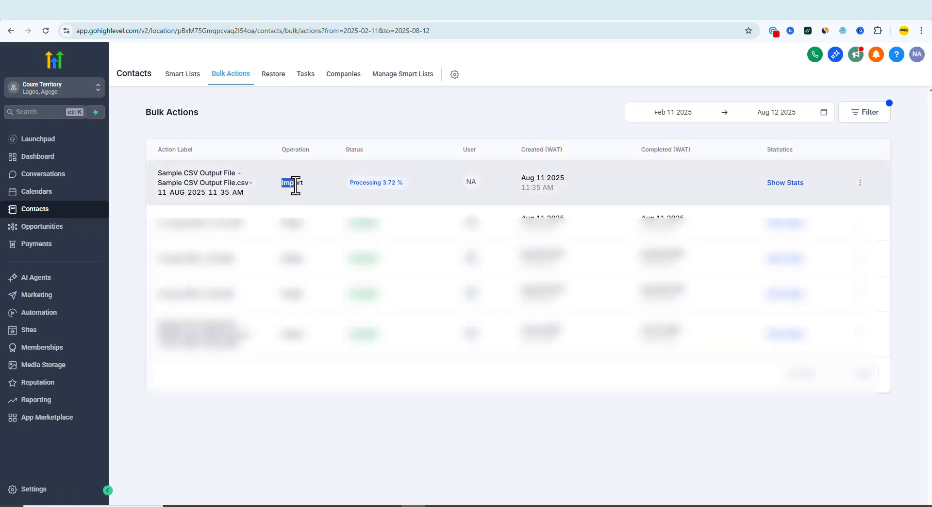
drag(347, 182, 399, 183)
click(400, 182)
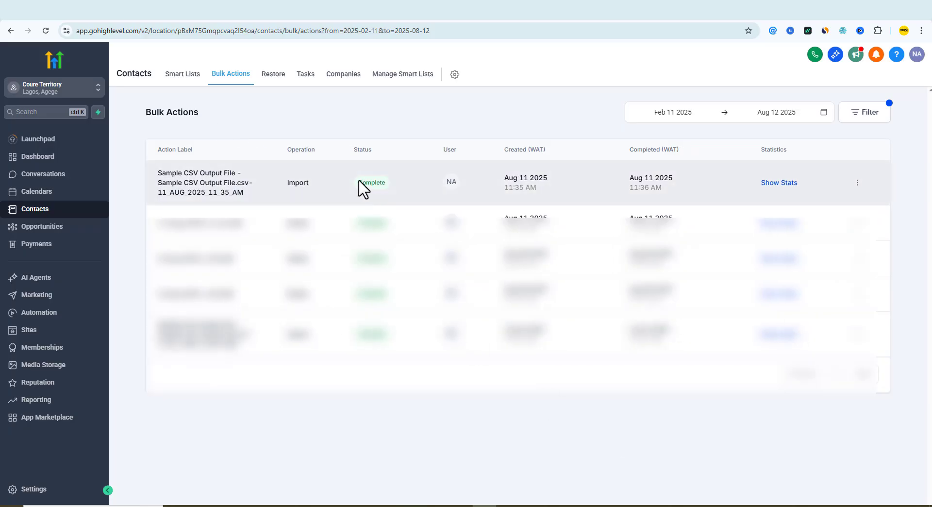
drag(359, 183, 384, 179)
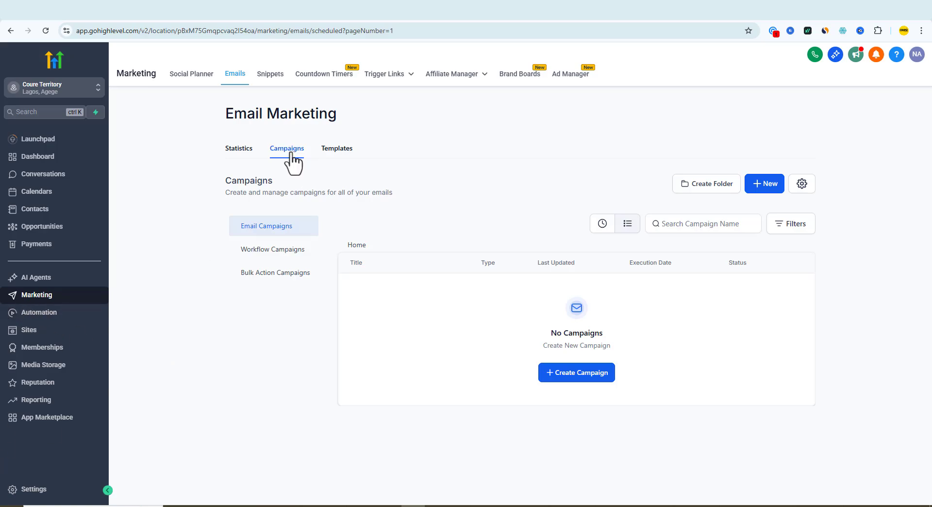
Step: Create a new email campaign from the Blank template using the Plain text editor
click(563, 375)
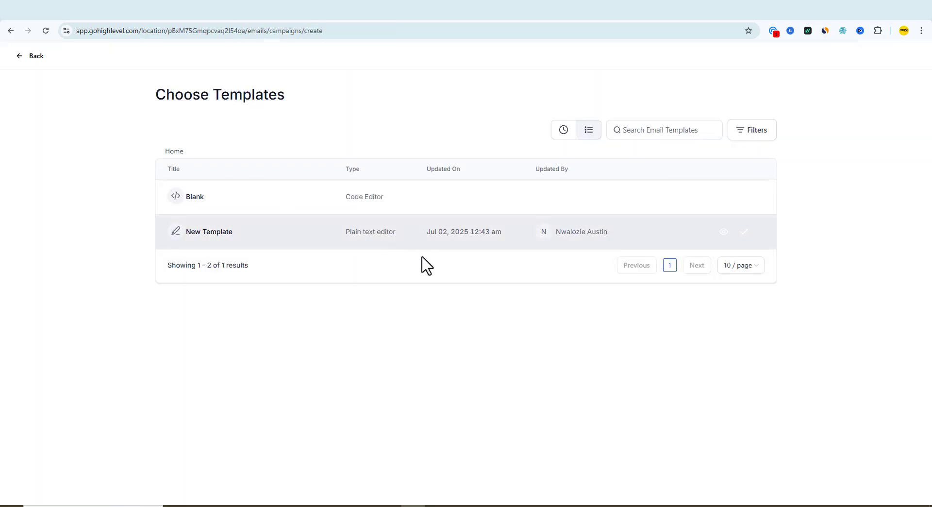
click(222, 206)
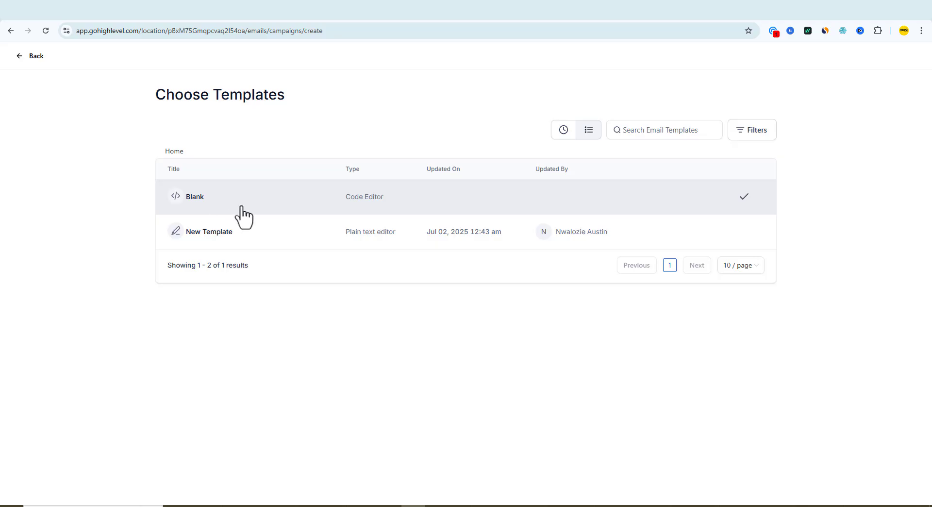
click(242, 216)
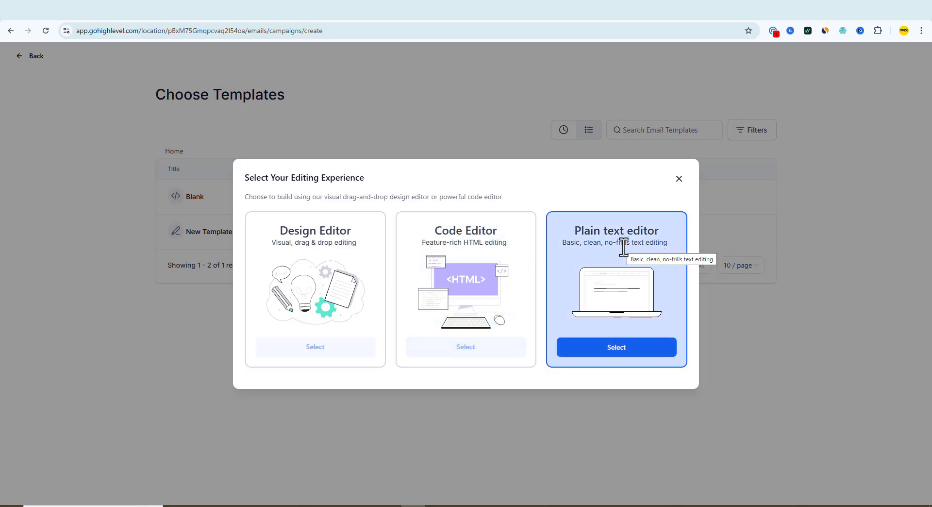
click(623, 357)
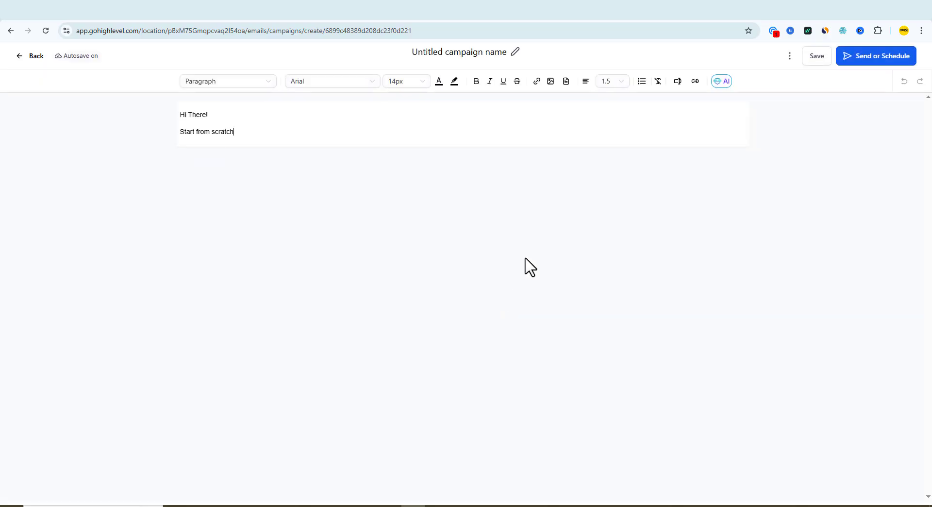
Step: Clear all the default placeholder text from the email body
click(267, 126)
key(ctrl+a)
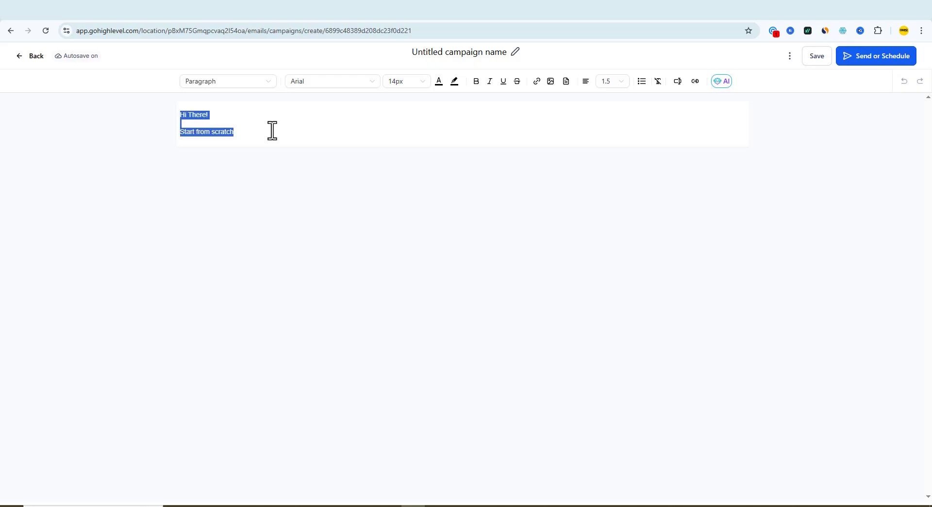
key(BackSpace)
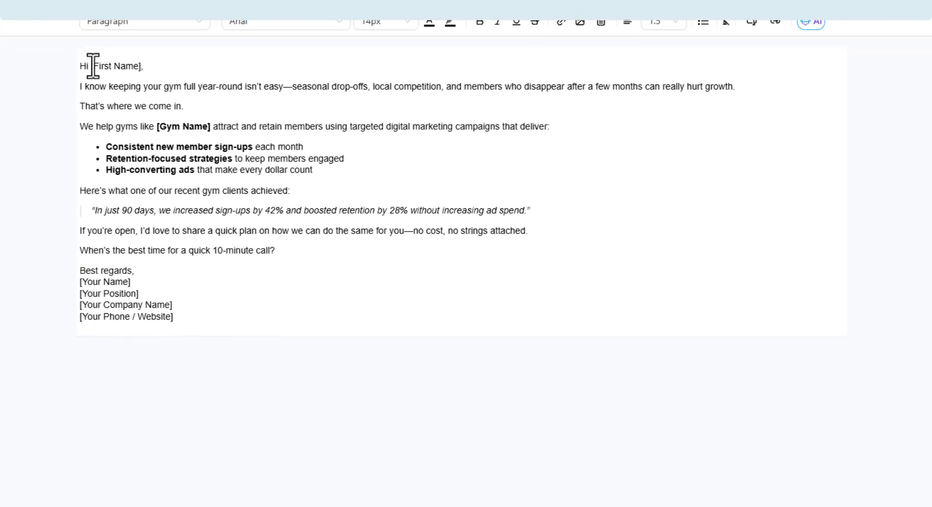
Step: Replace the [First Name] placeholder in the greeting with the contact's First Name custom value
drag(92, 65, 144, 68)
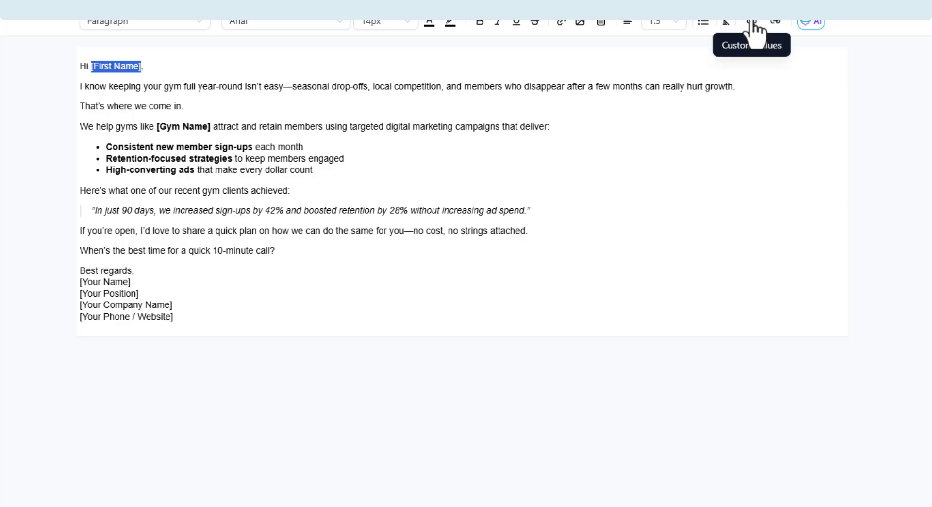
click(753, 22)
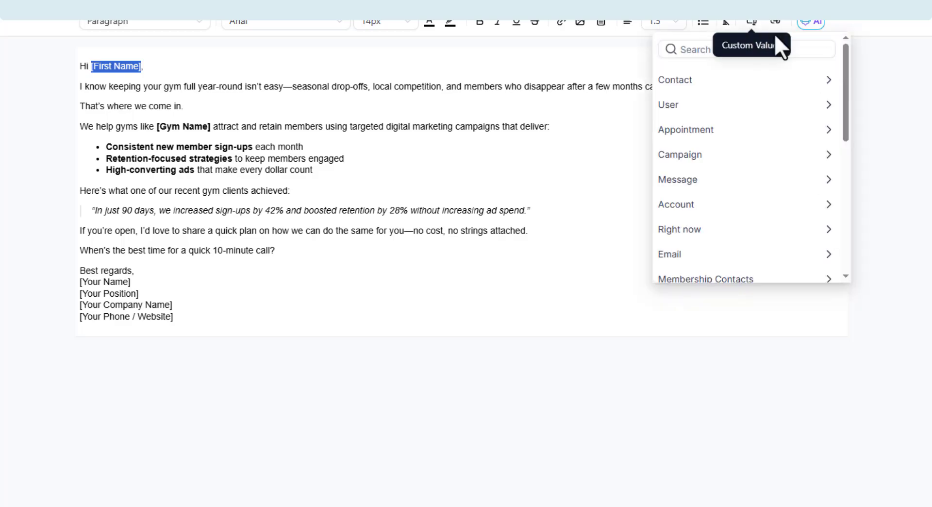
click(826, 81)
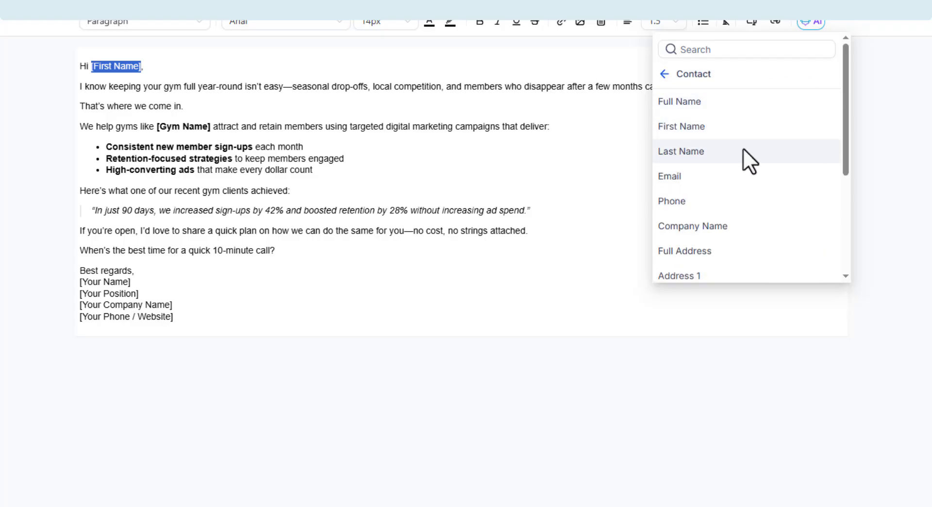
click(673, 131)
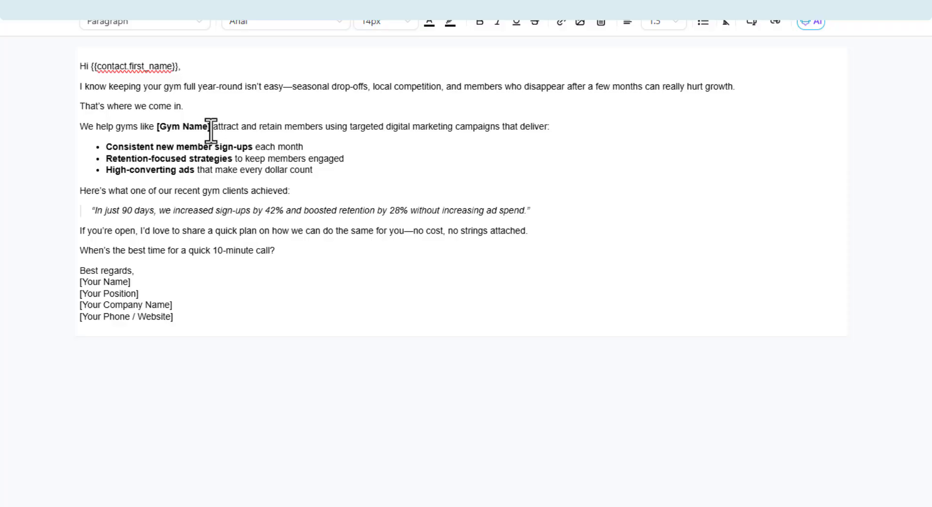
Step: Replace the [Gym Name] placeholder in the email body with the contact's Company Name custom value
mouse_move(210, 130)
mouse_down()
mouse_move(145, 127)
mouse_move(213, 129)
mouse_up()
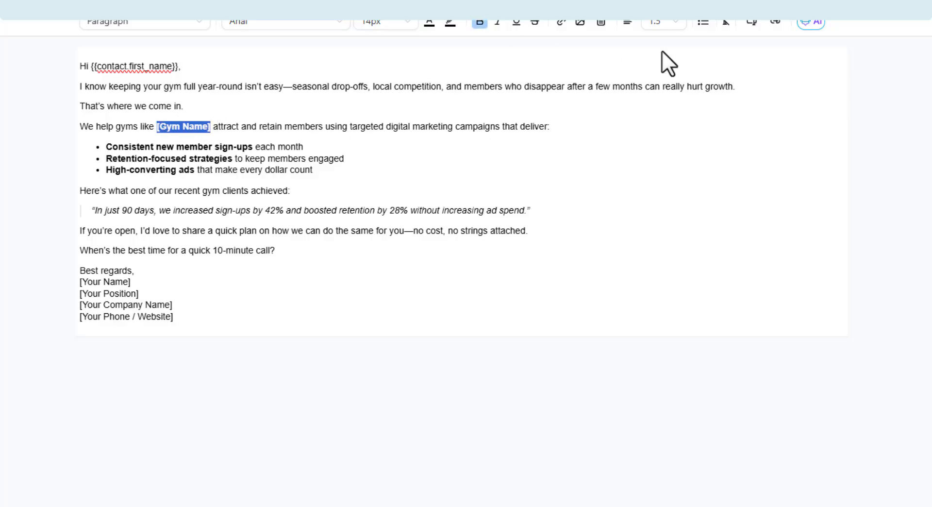
click(751, 25)
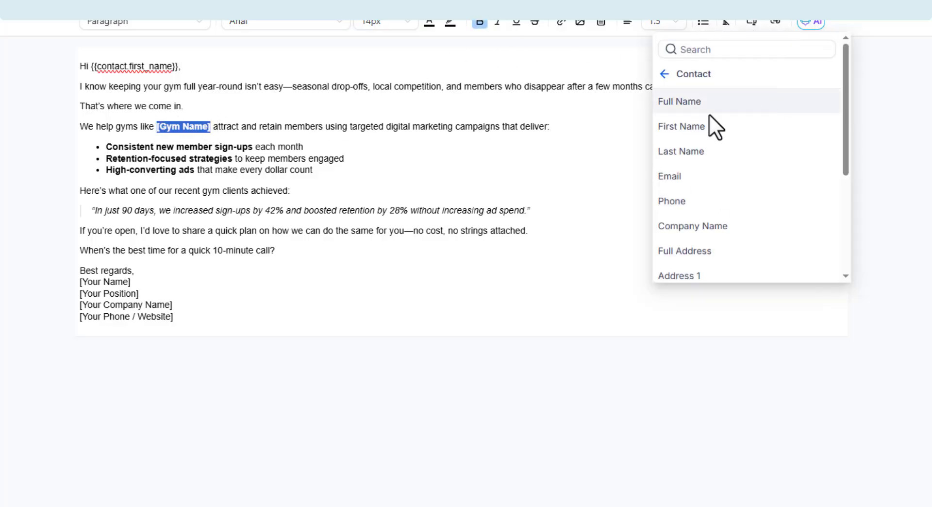
scroll(728, 160, down, 1)
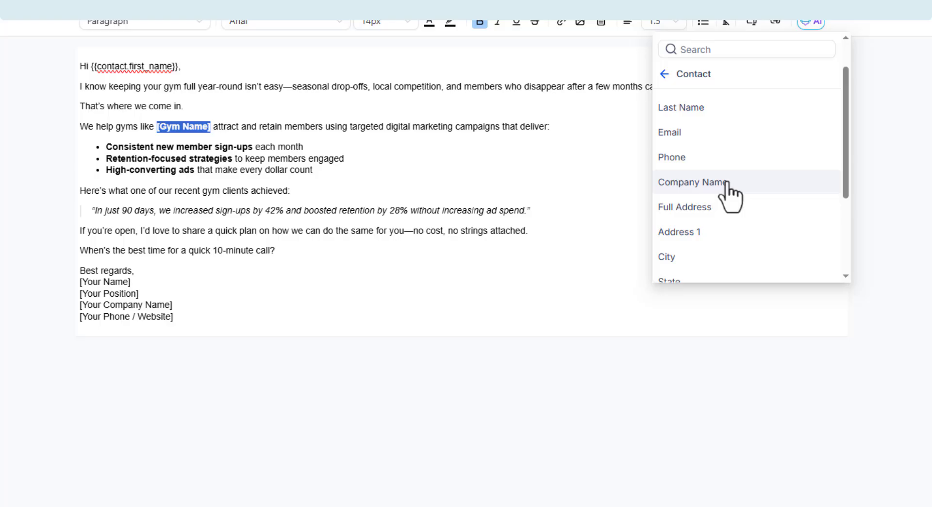
click(726, 183)
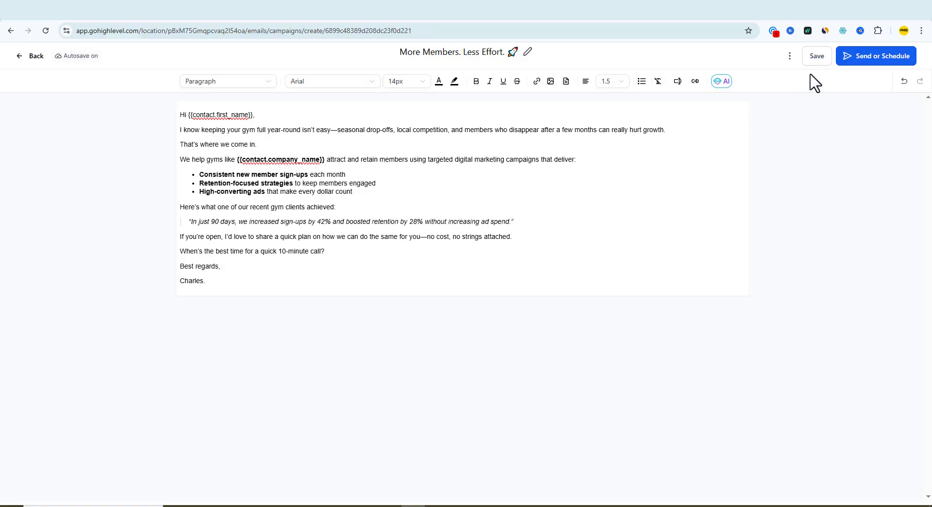
Step: Save the email campaign and continue to its send or schedule settings
click(811, 57)
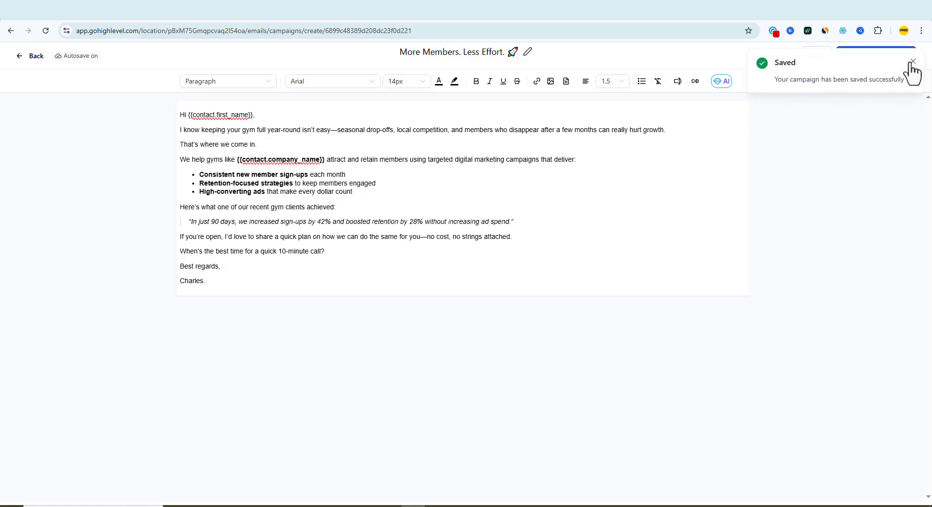
click(913, 61)
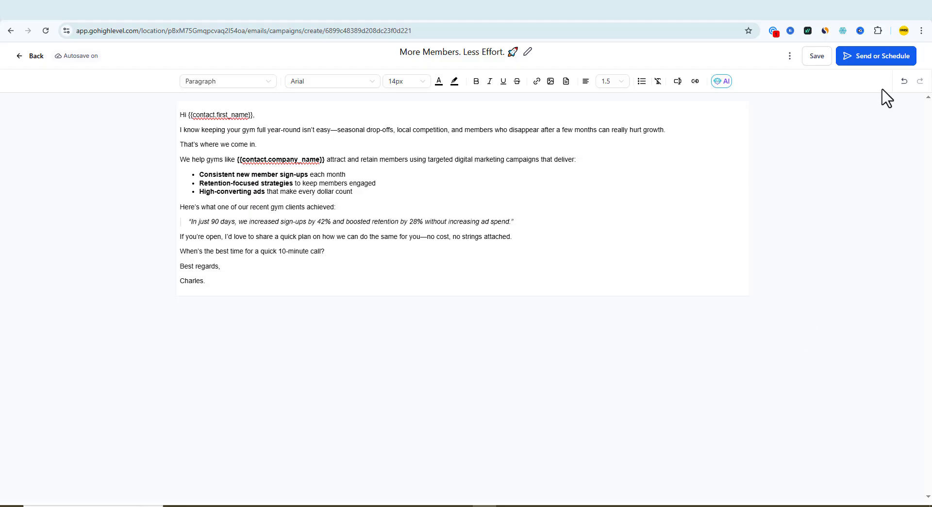
click(869, 68)
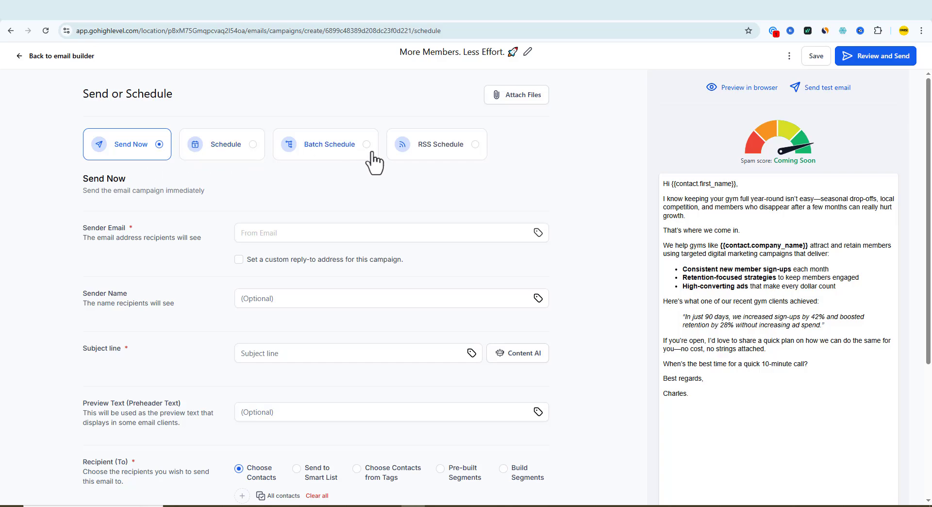
Step: Fill in the campaign's sender email with the saved email address suggestion
scroll(301, 170, down, 1)
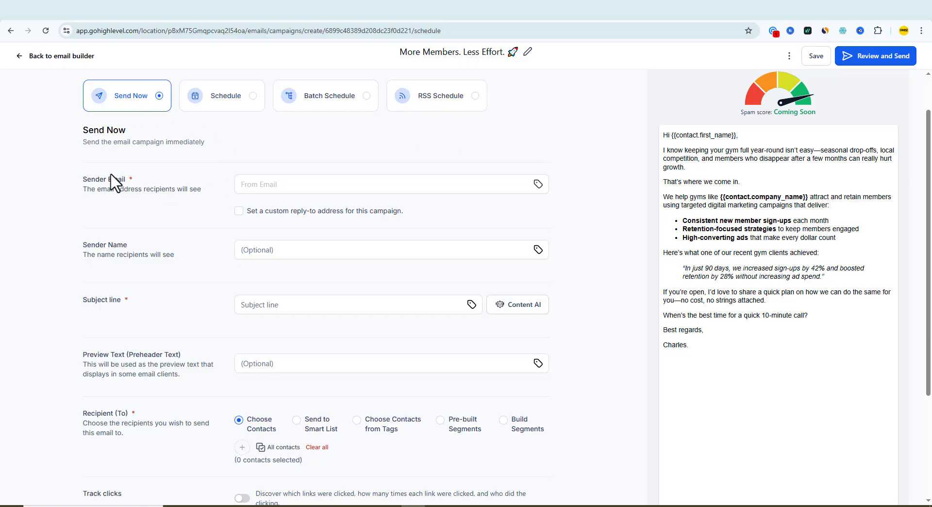
click(281, 185)
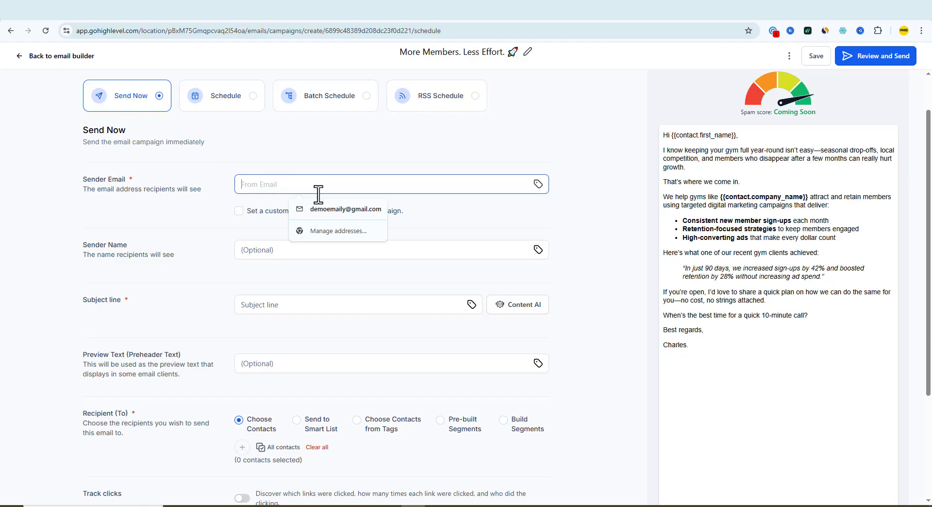
click(323, 210)
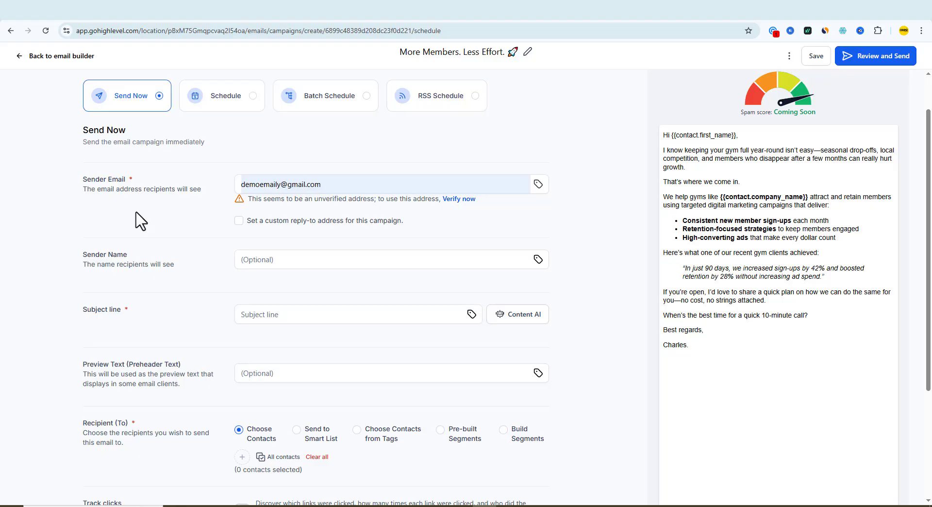
Step: Enter the sender's first name as the sender name that recipients will see
scroll(274, 172, down, 2)
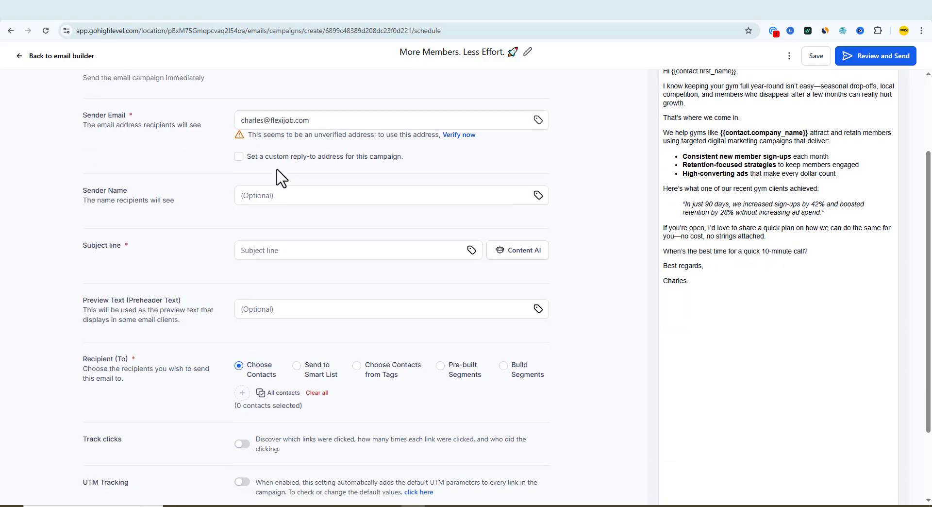
drag(81, 200, 179, 203)
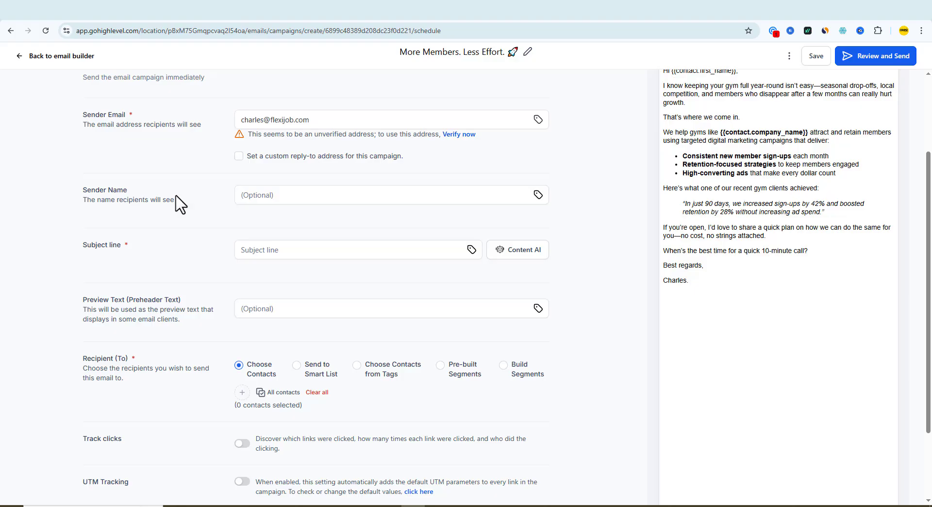
click(330, 195)
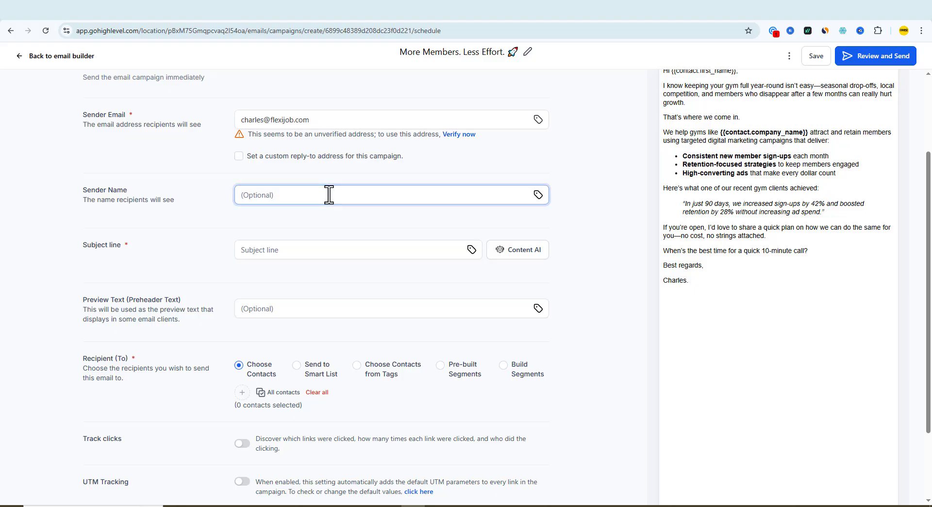
text(Charles)
Step: Set the email's subject line to "More Members. Less Effort. 🚀"
scroll(340, 208, down, 1)
click(303, 201)
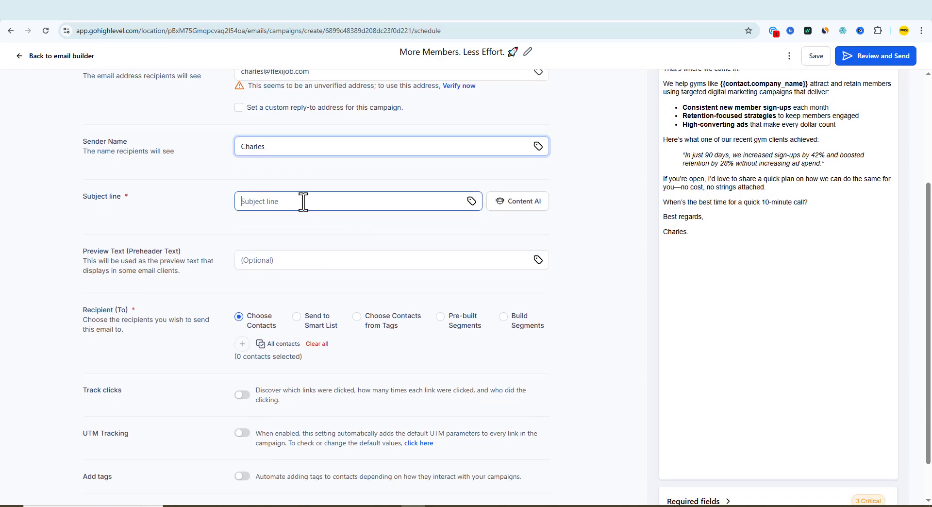
text(More Members. Less Effort. 🚀)
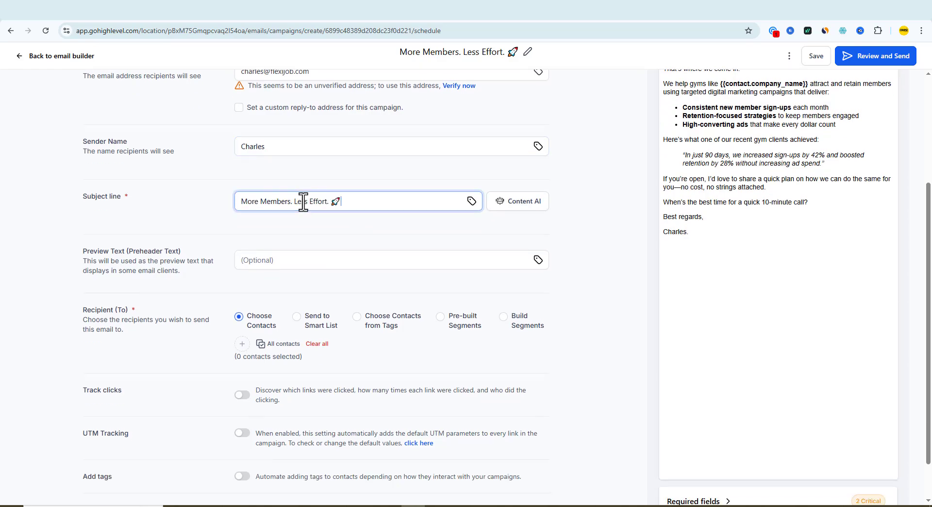
Step: Choose all contacts as the recipients of the email campaign
scroll(291, 242, down, 1)
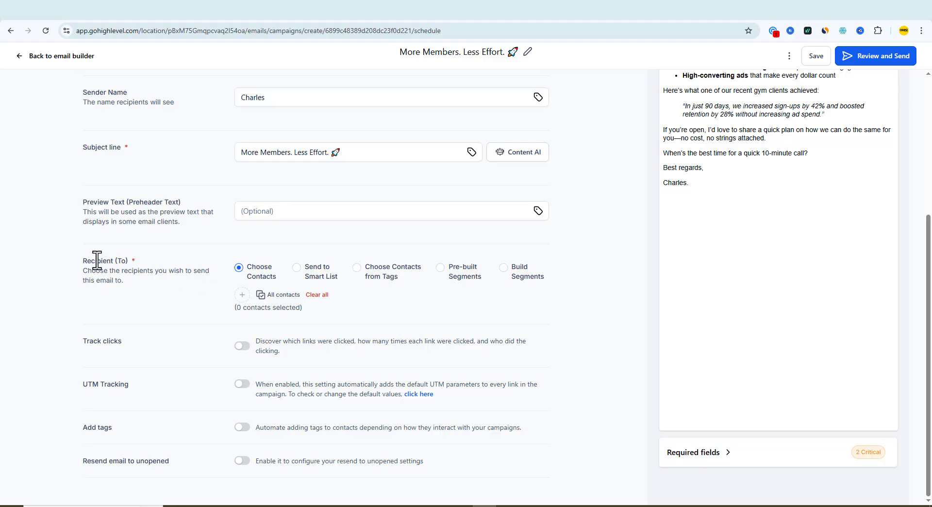
drag(83, 259, 118, 266)
click(142, 263)
click(262, 297)
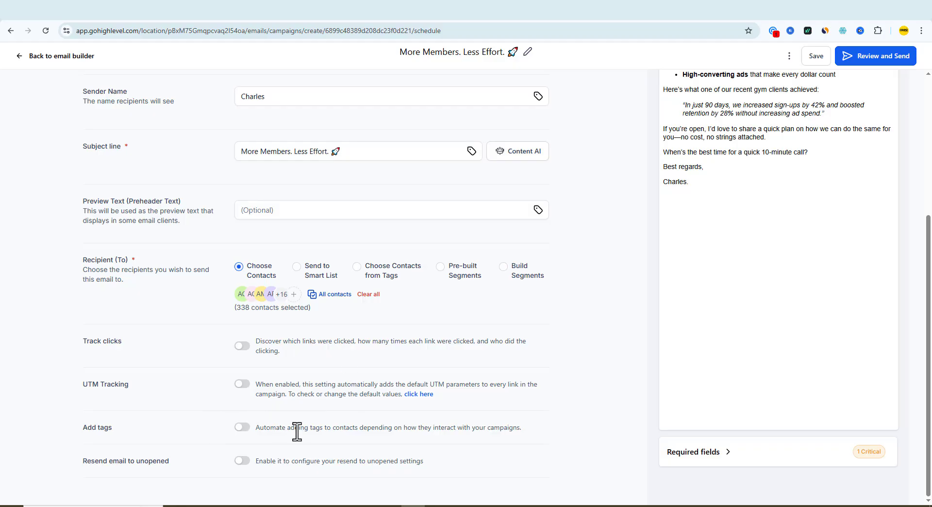
Step: Review the campaign's send settings and try to send the email campaign immediately to the chosen contacts
scroll(381, 427, up, 5)
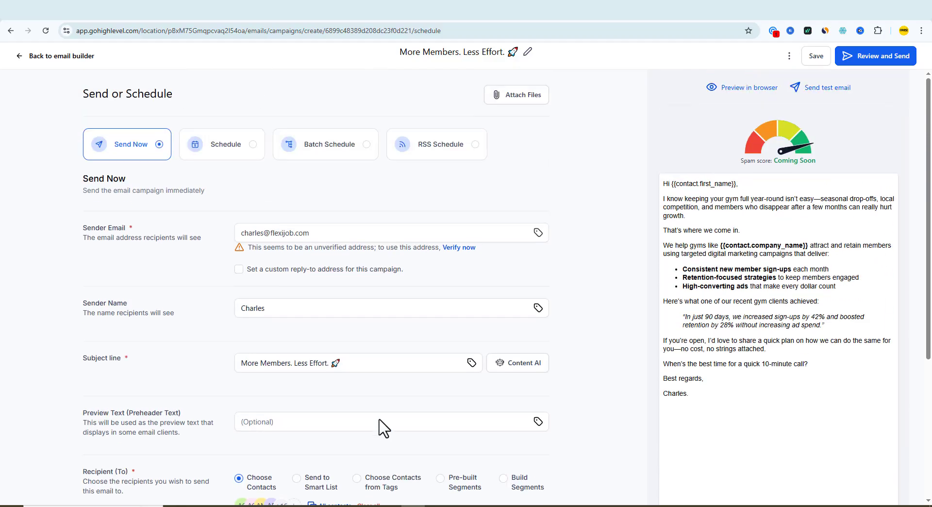
scroll(391, 389, down, 4)
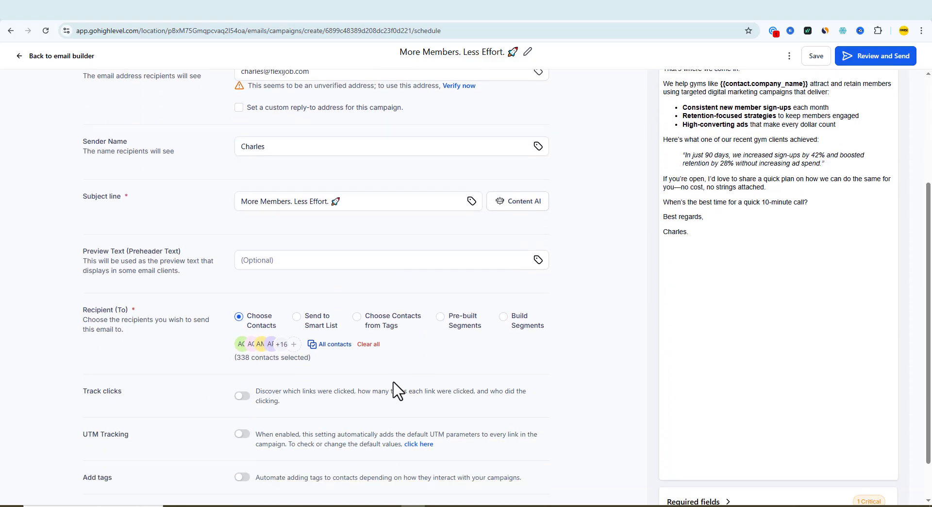
scroll(397, 389, down, 1)
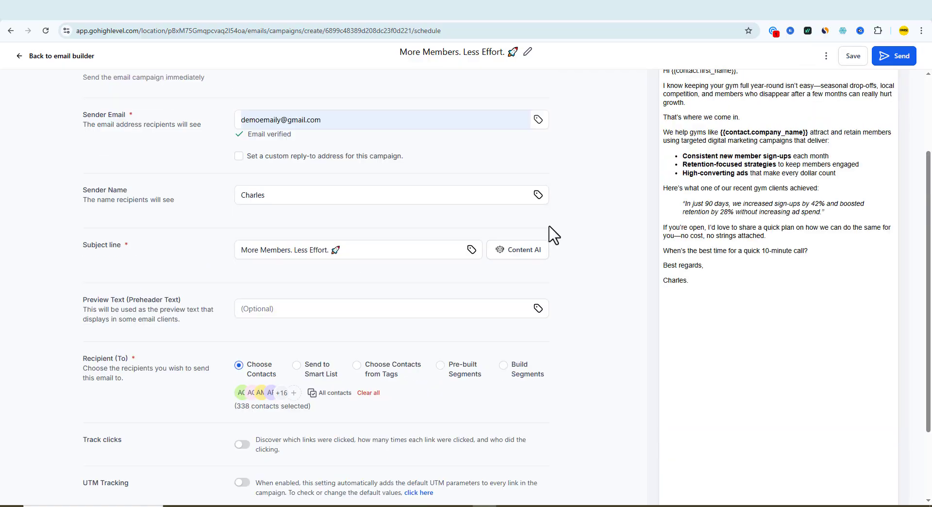
click(905, 62)
click(911, 61)
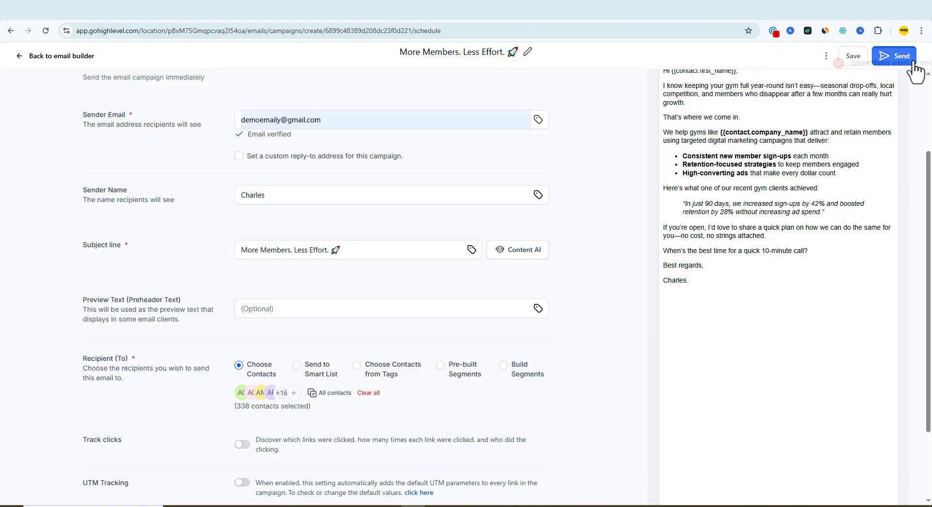
scroll(751, 206, down, 2)
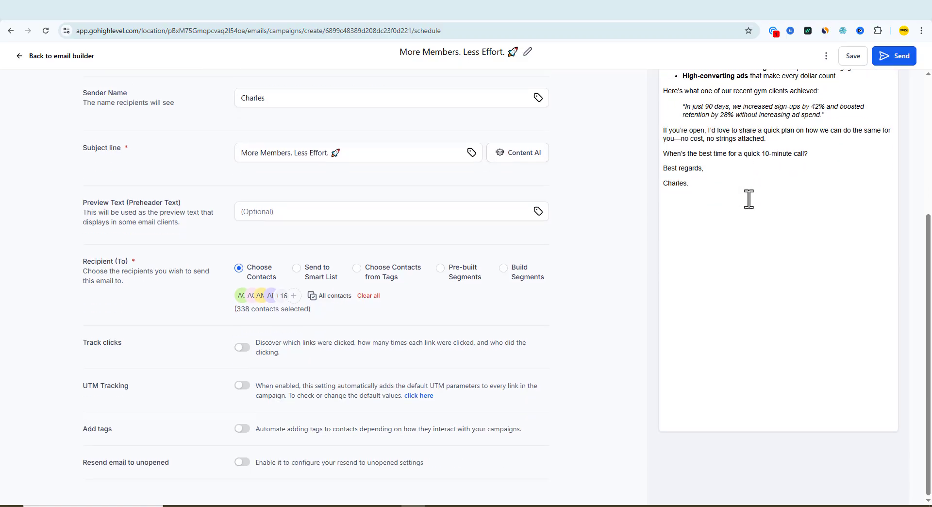
scroll(748, 202, up, 2)
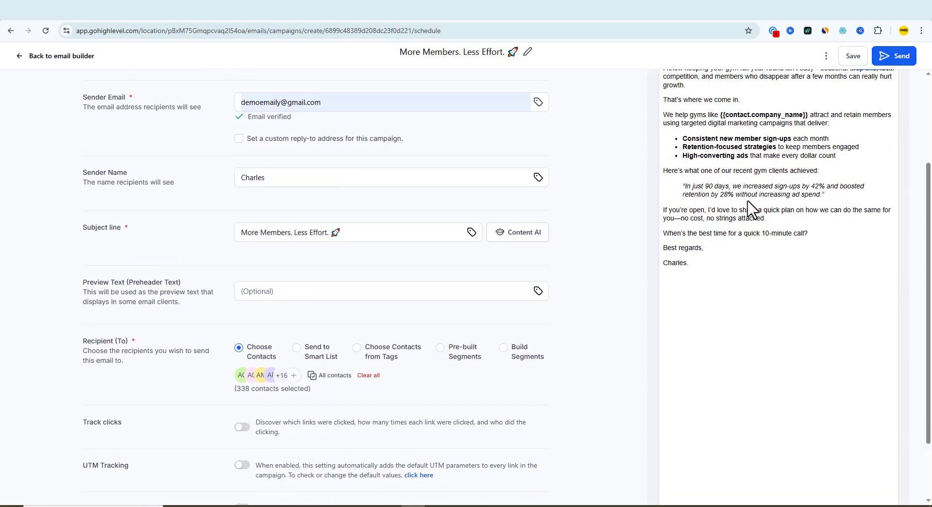